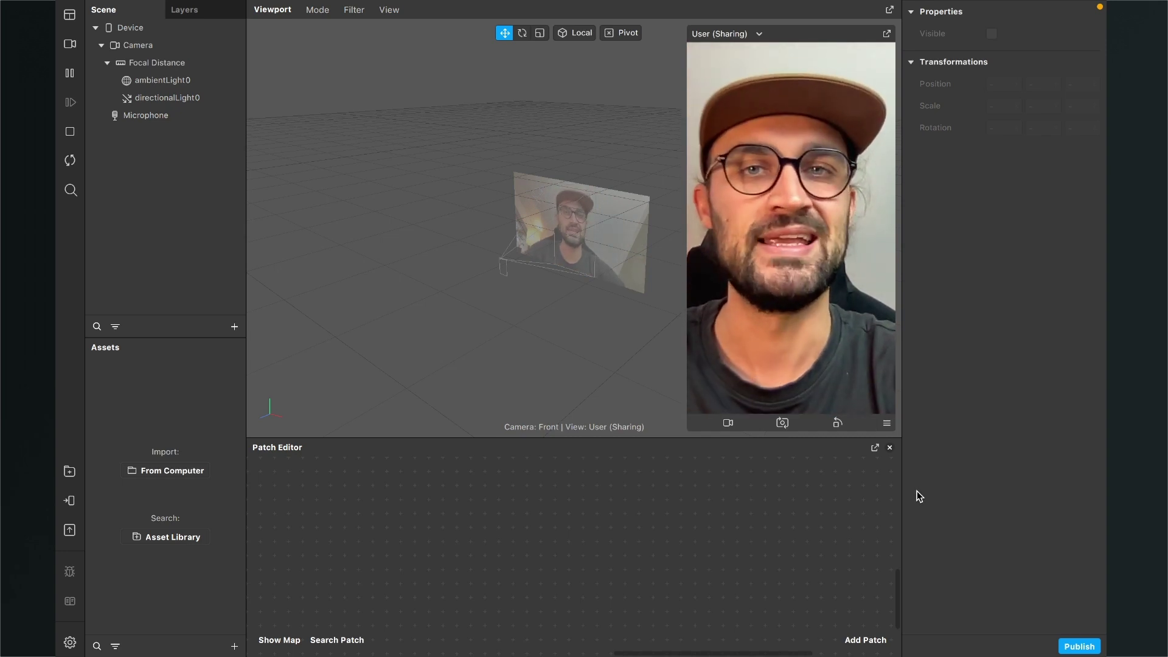
Switch to the browser and download the shared Opacity Controller folder from Dropbox.
key("ctrl+Right")
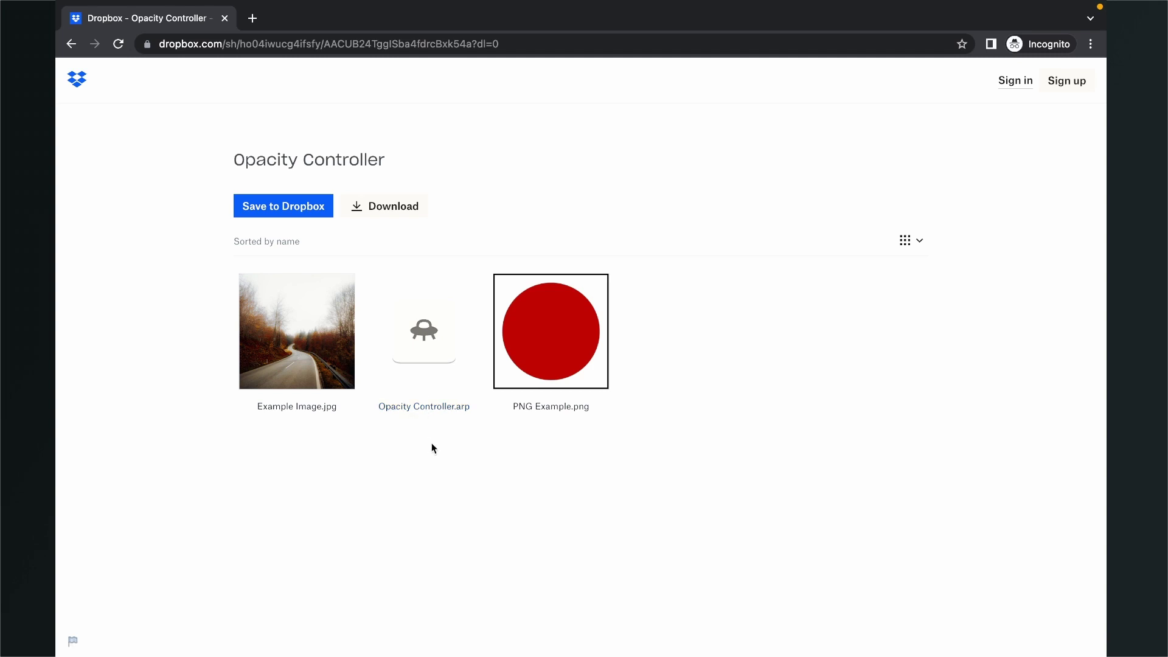
left_click(394, 209)
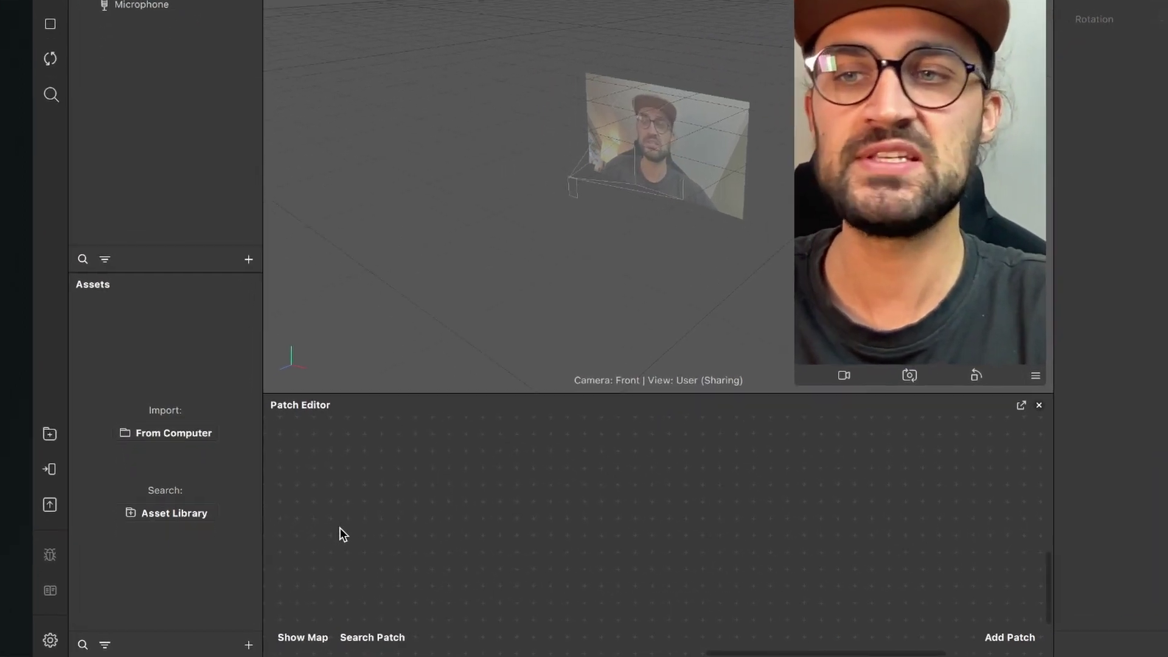
Import Example Image.jpg, Opacity Controller.arp and PNG Example.png from the computer's Assets folder into the project.
left_click(257, 644)
mouse_move(365, 363)
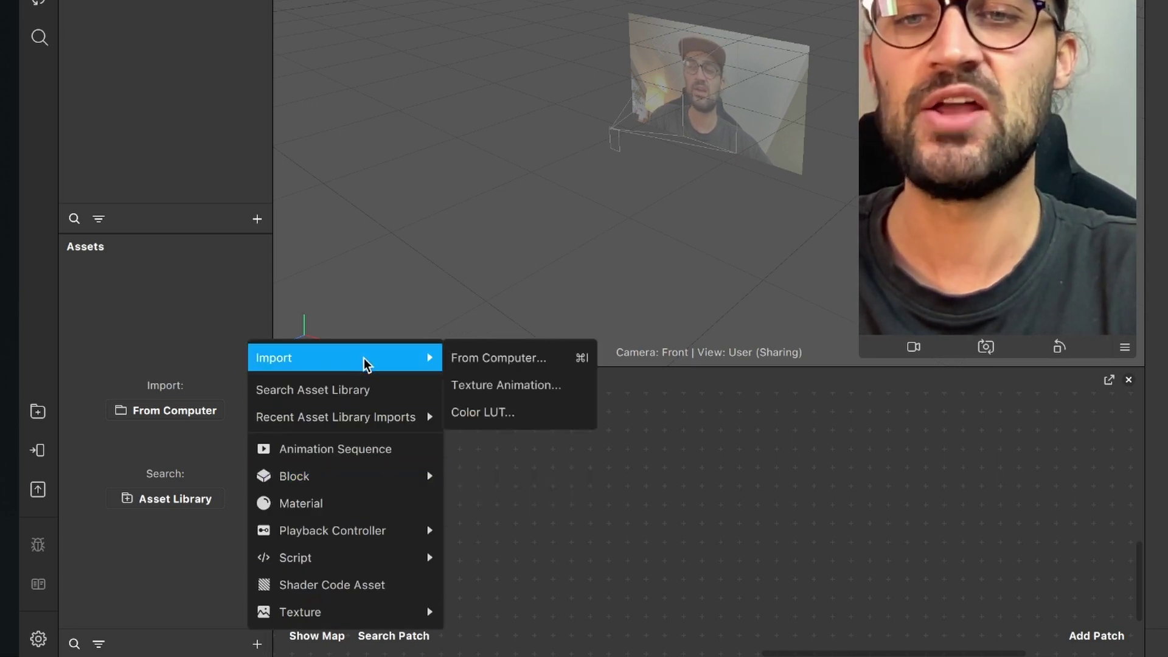
left_click(485, 357)
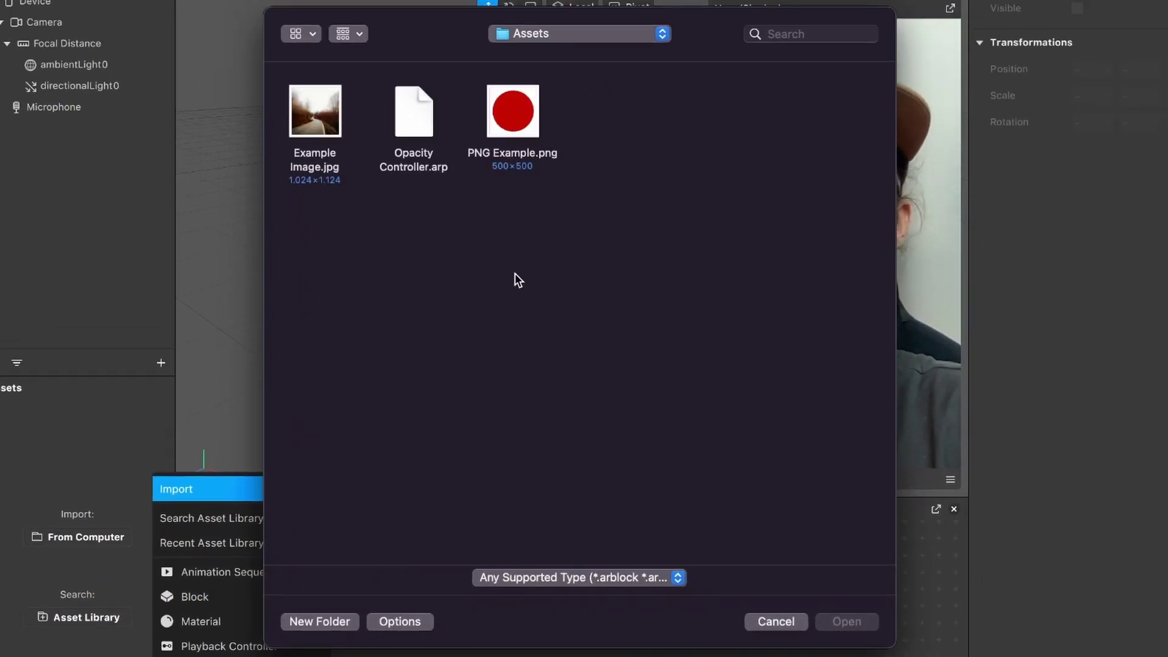
left_click_drag(597, 229, 298, 117)
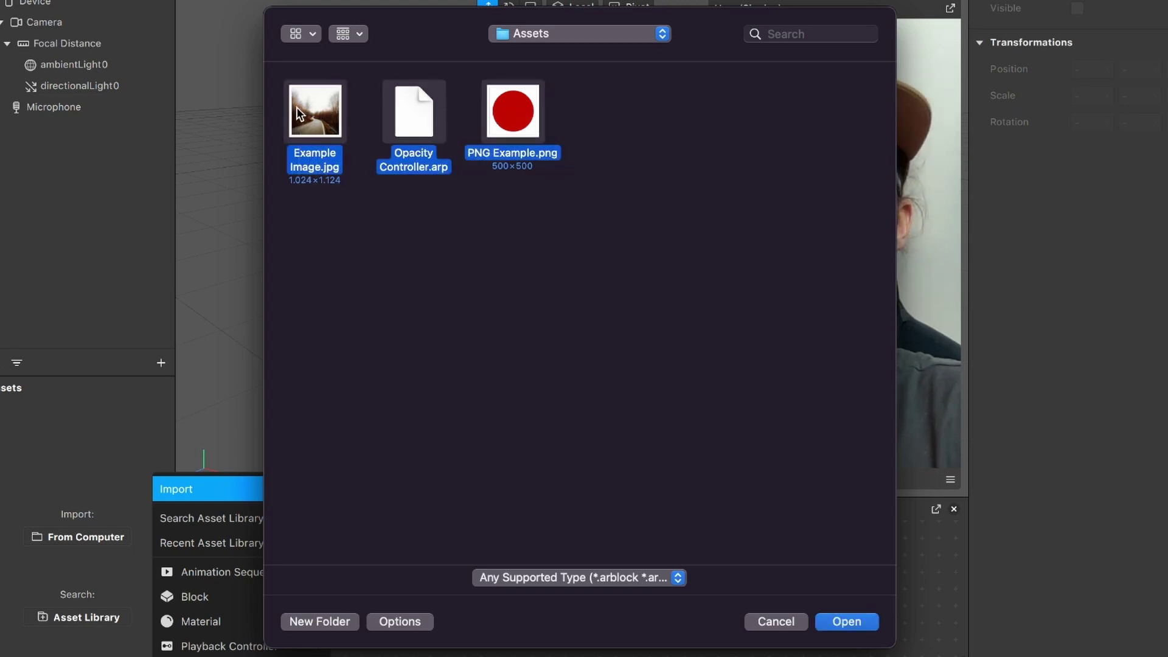
left_click(836, 616)
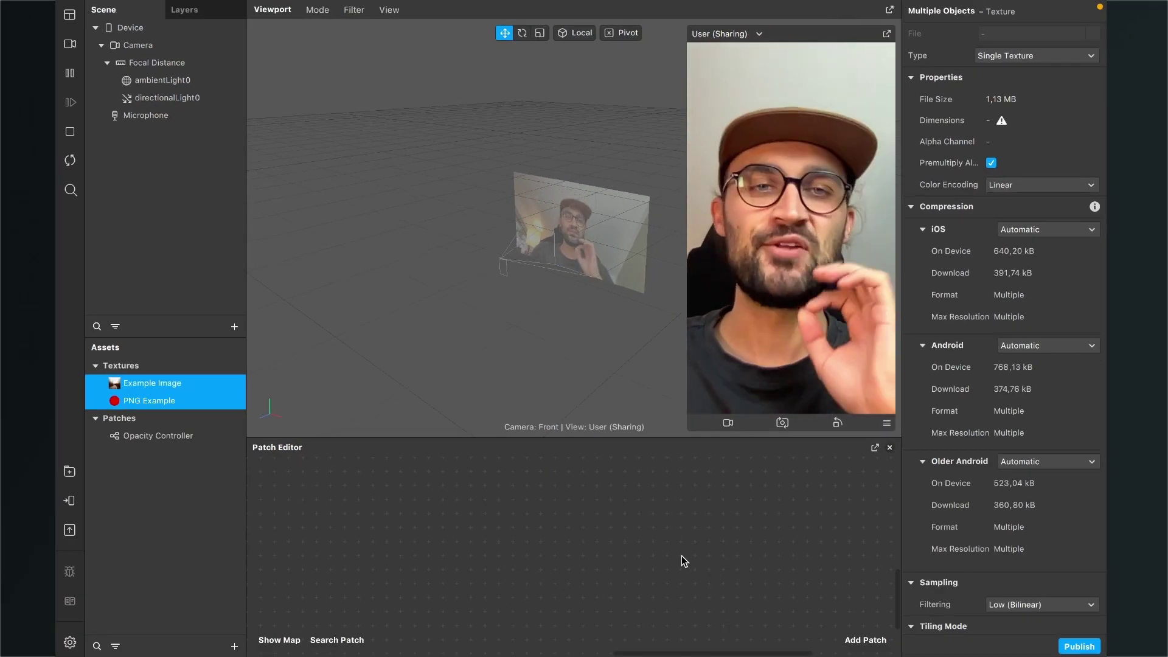
Set the compression of both the Example Image and PNG Example textures to None for iOS, Android and Older Android.
left_click(200, 487)
left_click(180, 400)
left_click(152, 382, "shift")
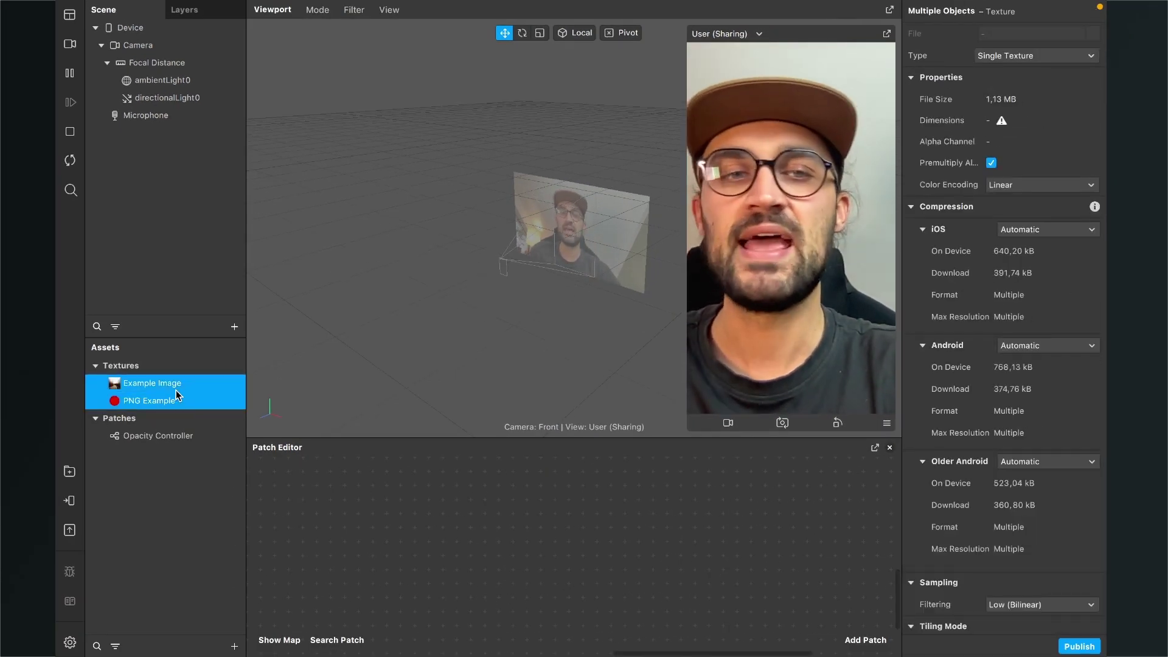
left_click(1057, 233)
left_click(1028, 262)
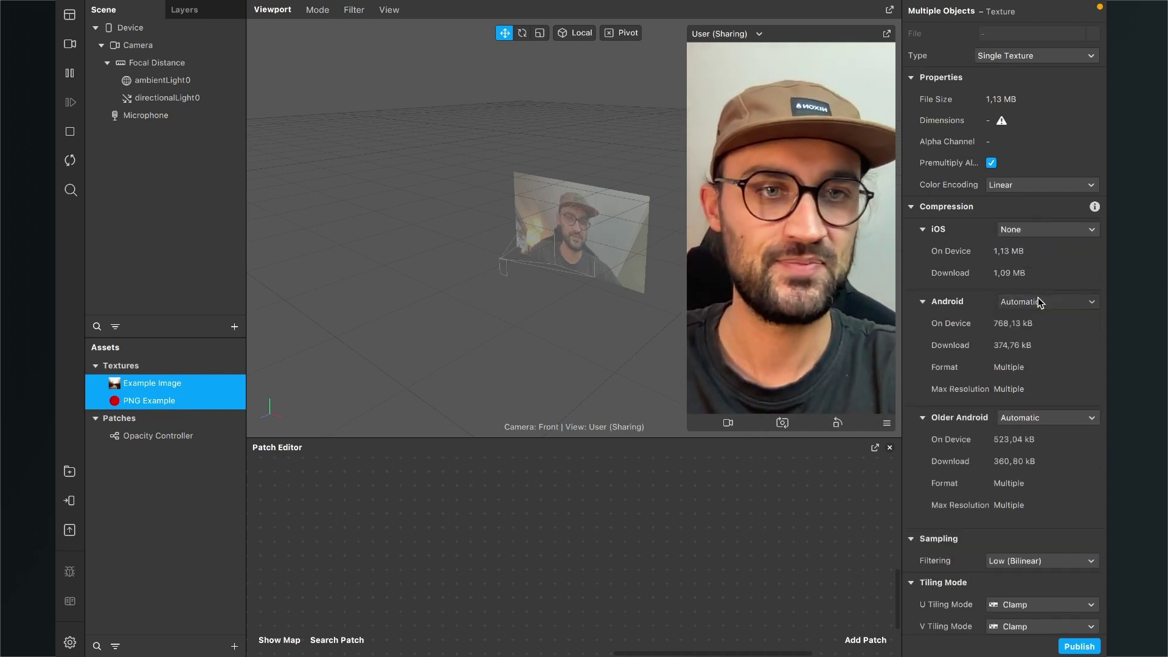
left_click(1041, 301)
left_click(1037, 334)
left_click(1049, 374)
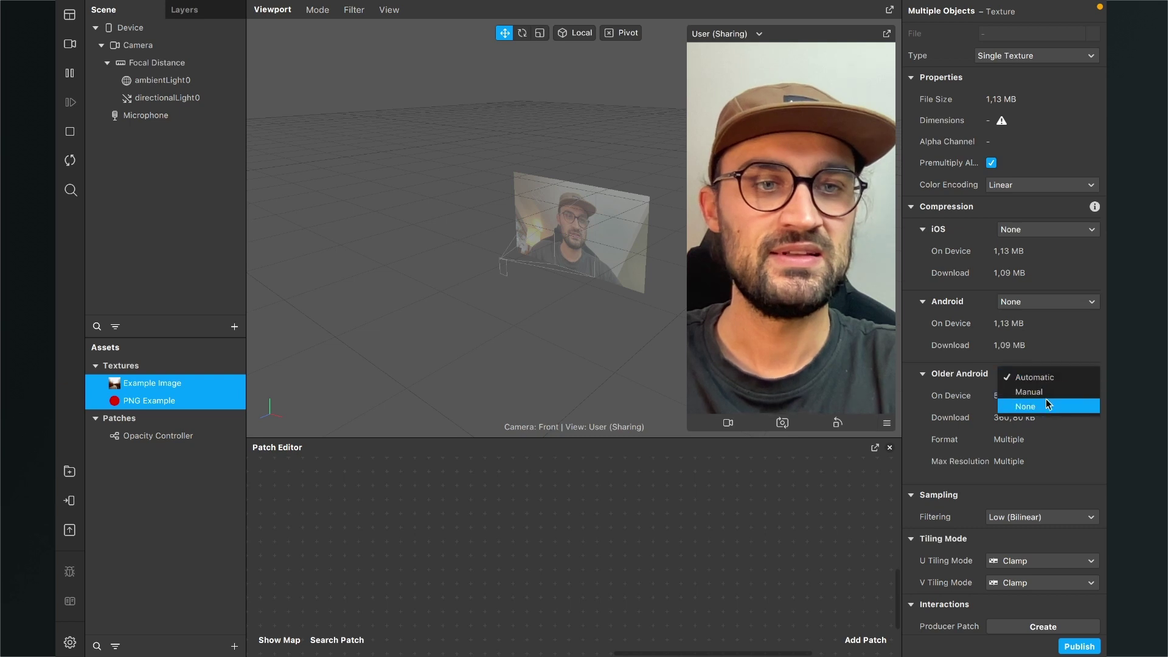
left_click(1046, 401)
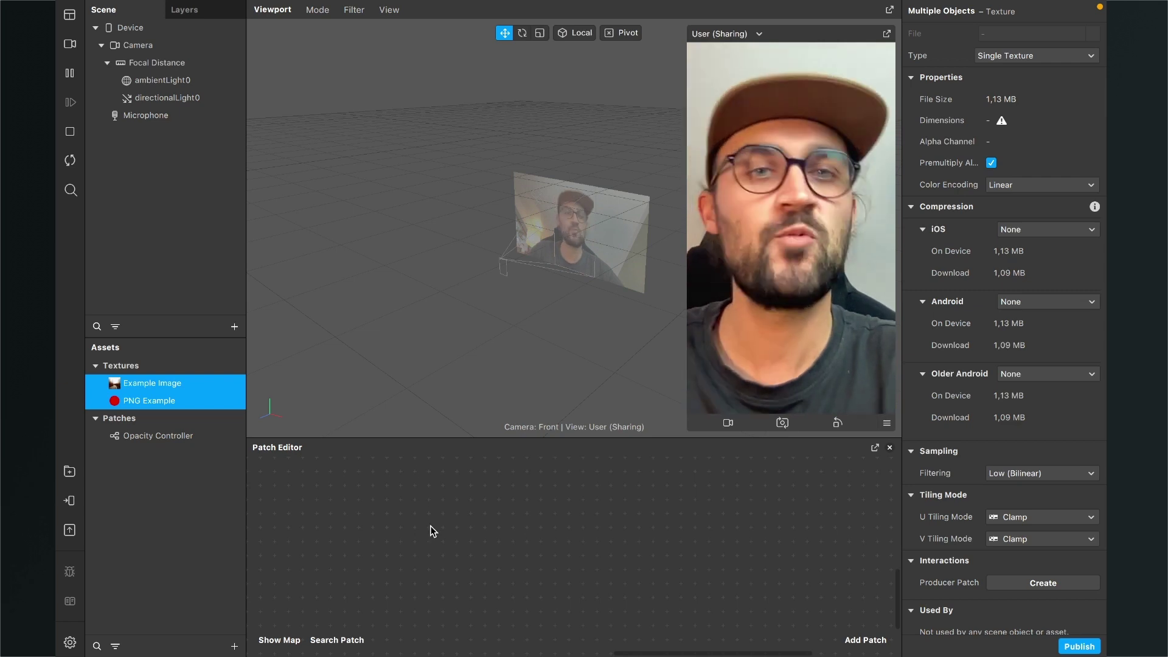
left_click(176, 513)
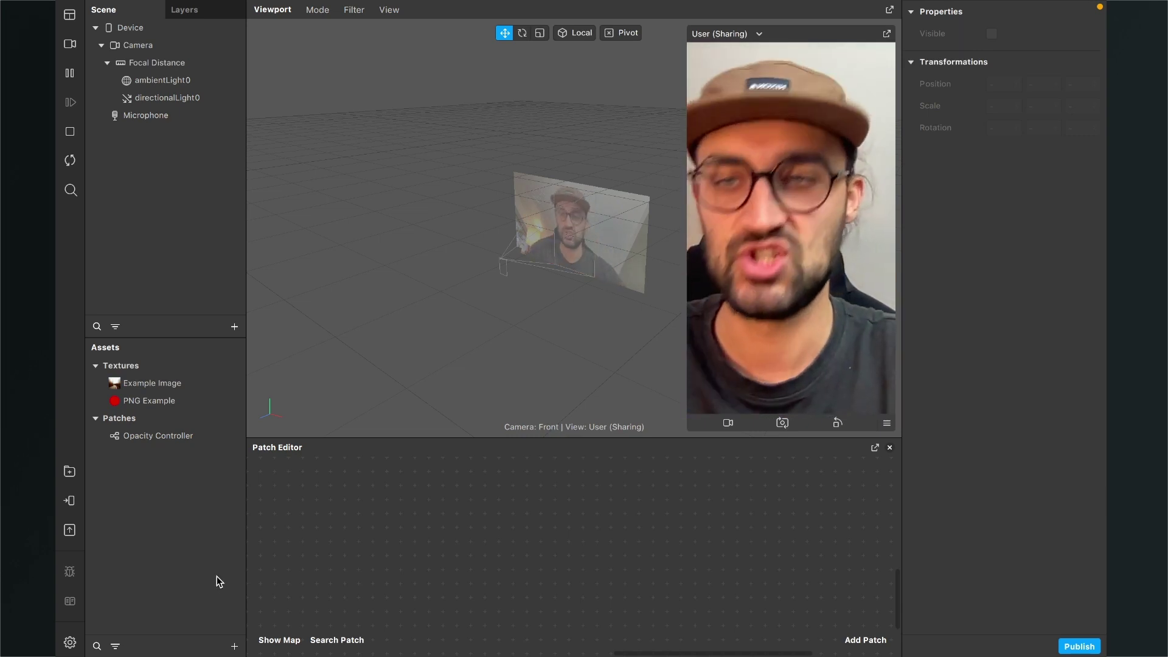
Create a new material named Image and set its shader type to Flat.
left_click(235, 646)
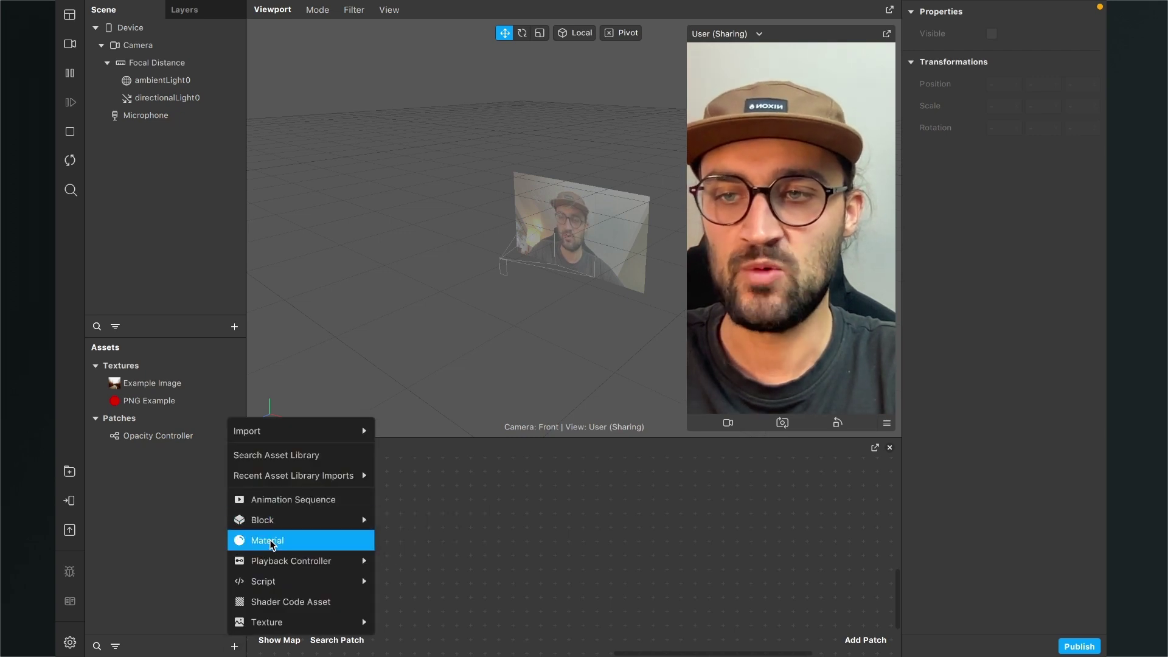
left_click(268, 541)
type("Image")
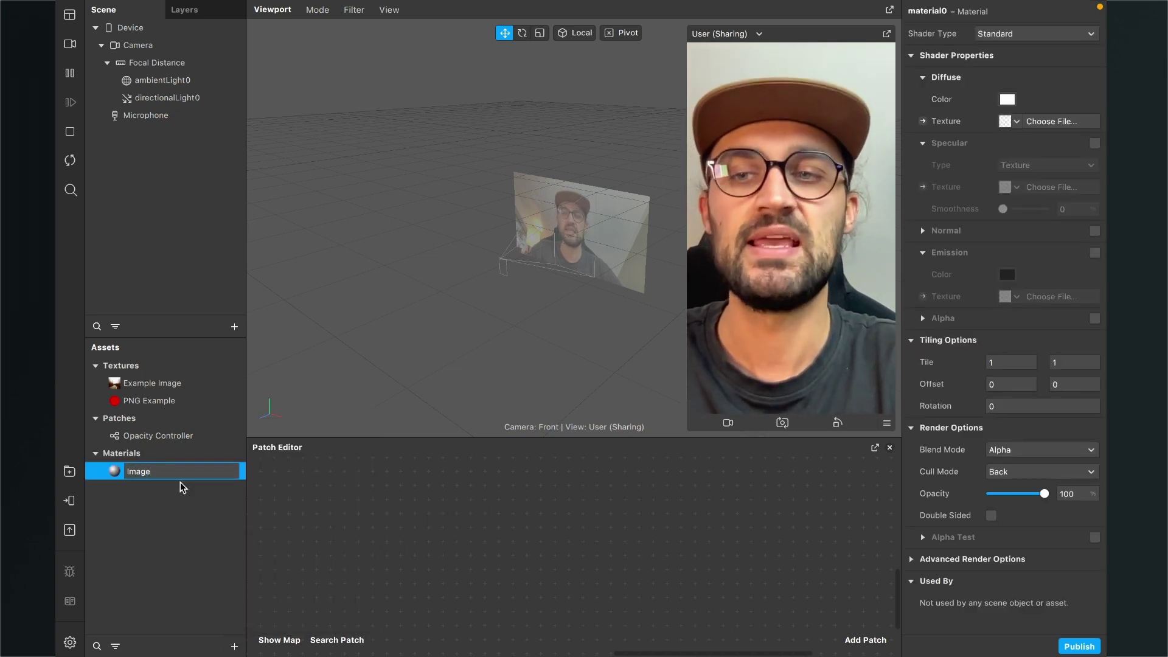
key("Return")
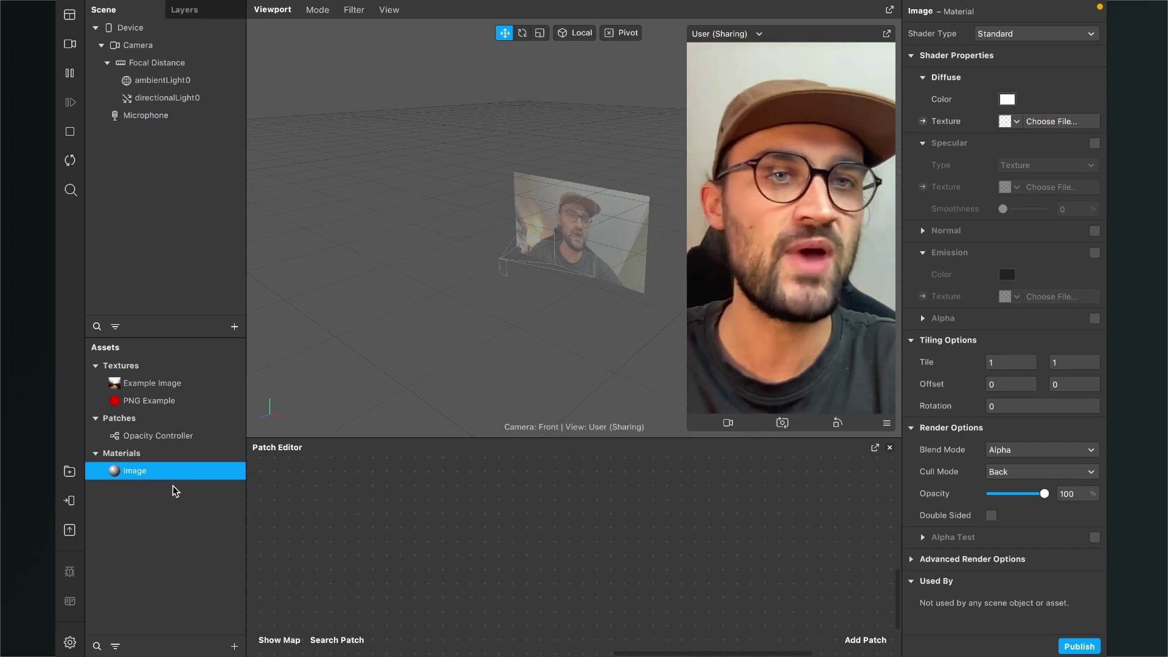
left_click(1031, 37)
left_click(1032, 38)
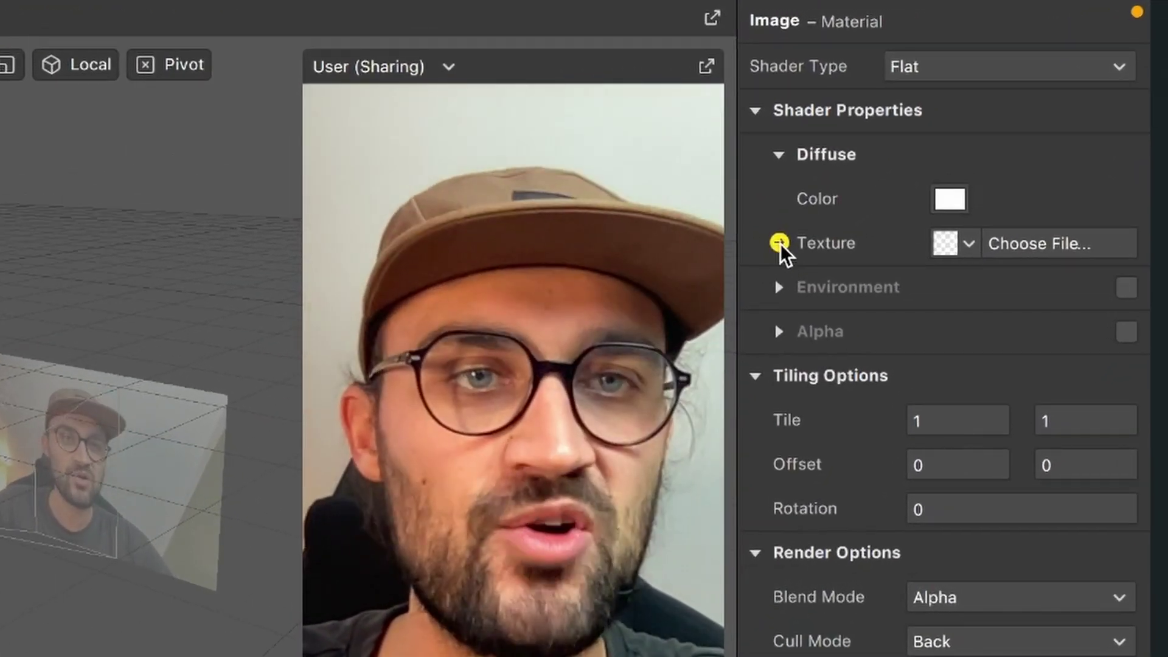
Create a patch for the Image material's diffuse texture and position it in an enlarged Patch Editor with free space beside it.
left_click(779, 244)
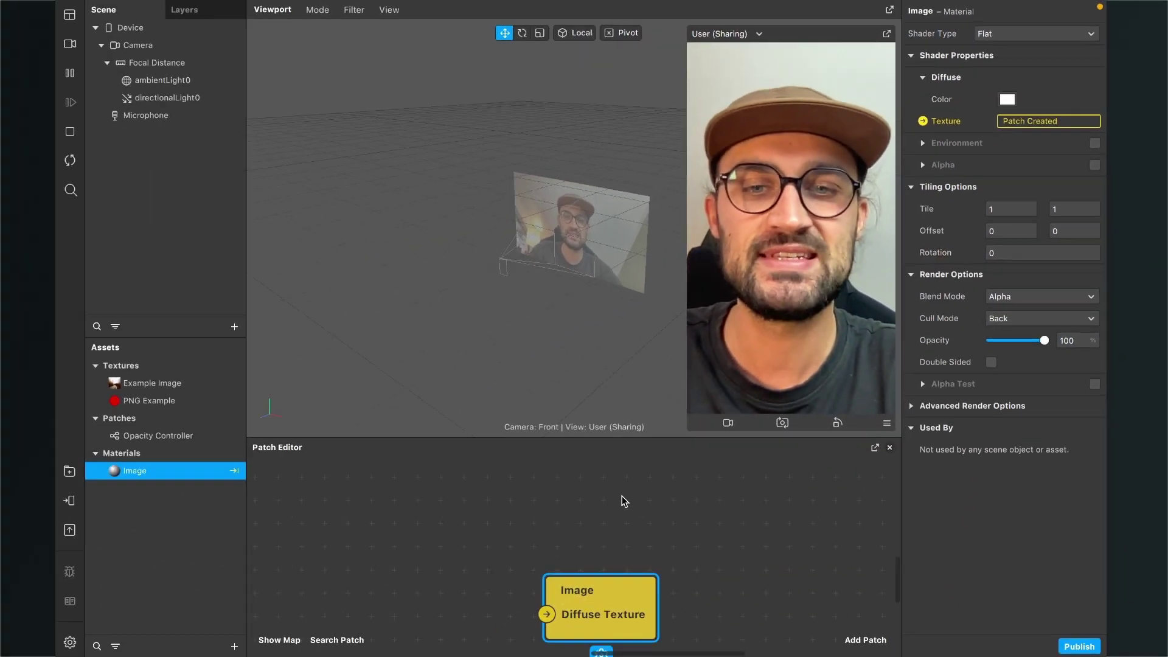
left_click_drag(599, 593, 732, 557)
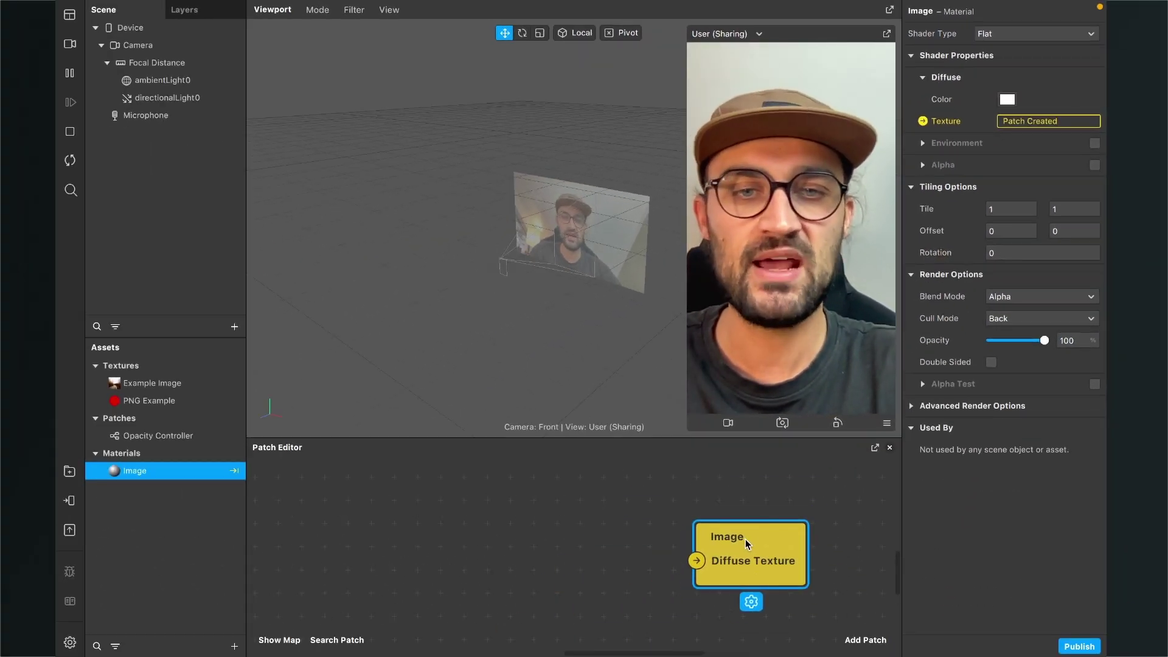
left_click_drag(618, 439, 616, 395)
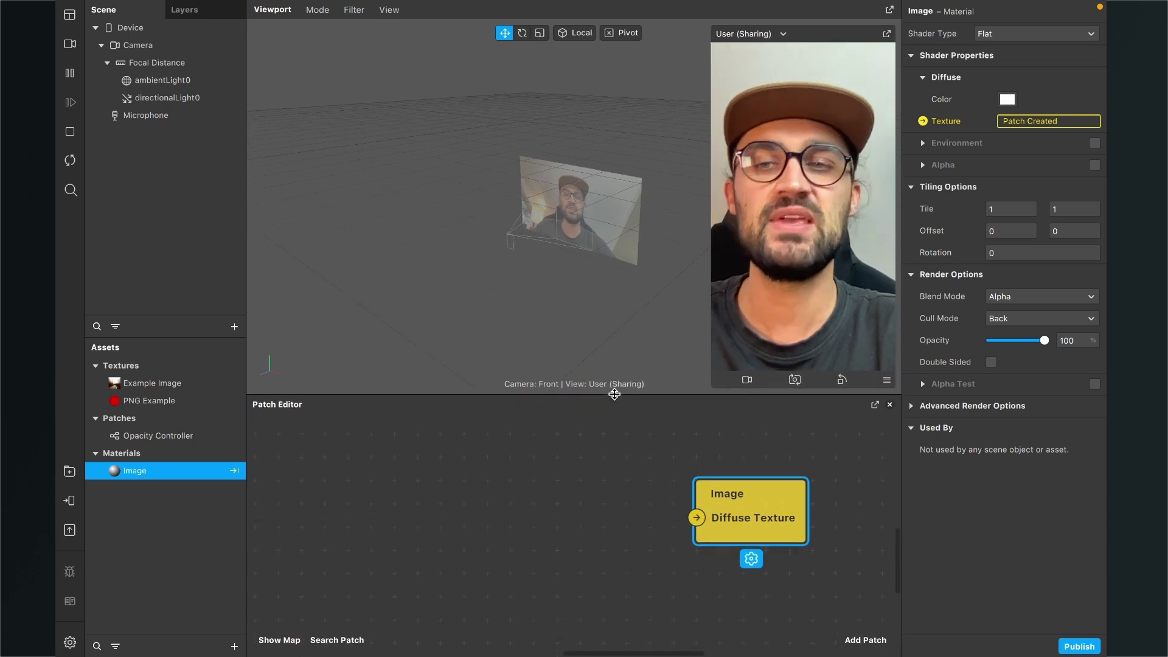
left_click_drag(750, 500, 773, 500)
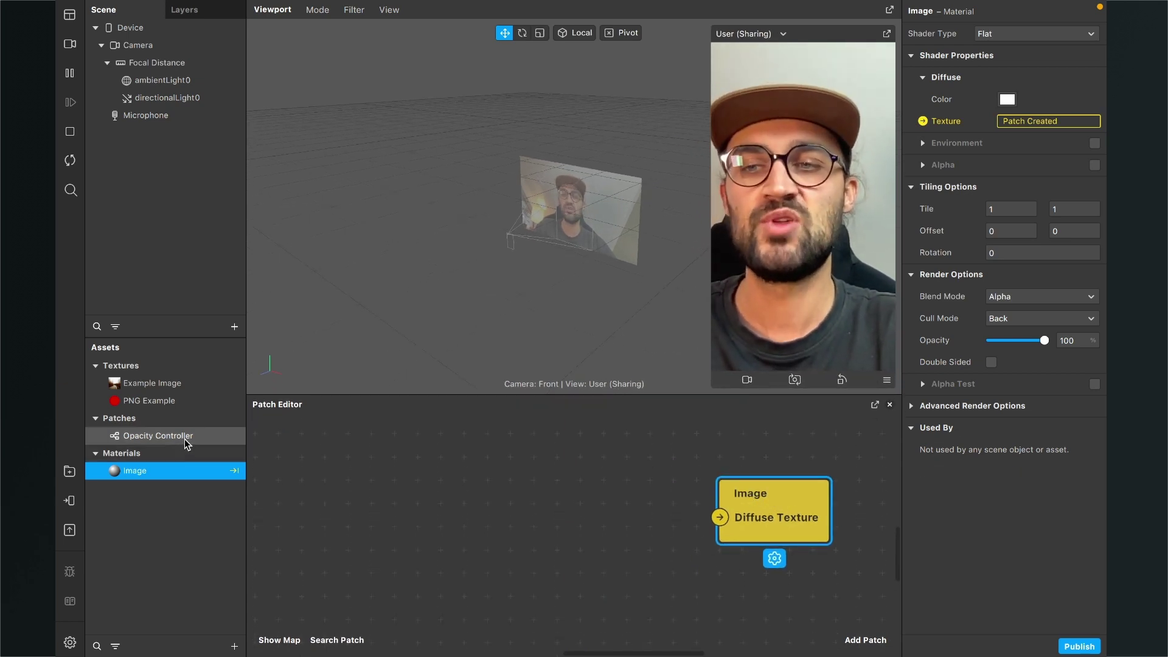
Add the Opacity Controller asset to the patch graph and place it before the Image diffuse texture patch.
left_click_drag(184, 439, 505, 508)
left_click_drag(594, 488, 460, 459)
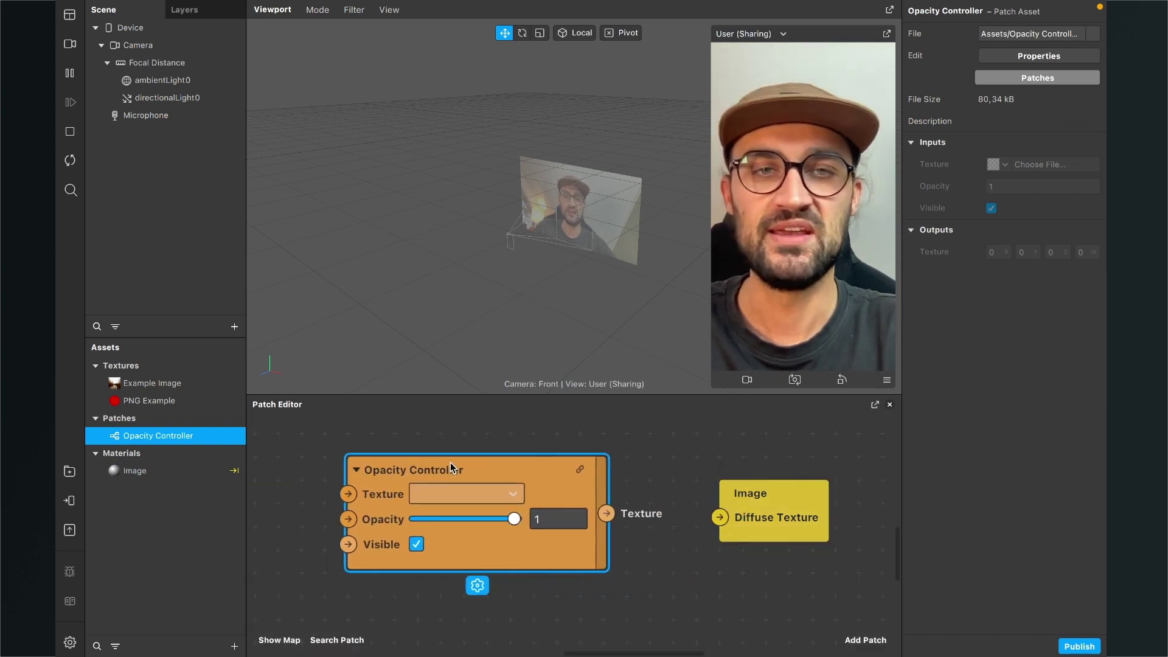
scroll(611, 466, "down", 3)
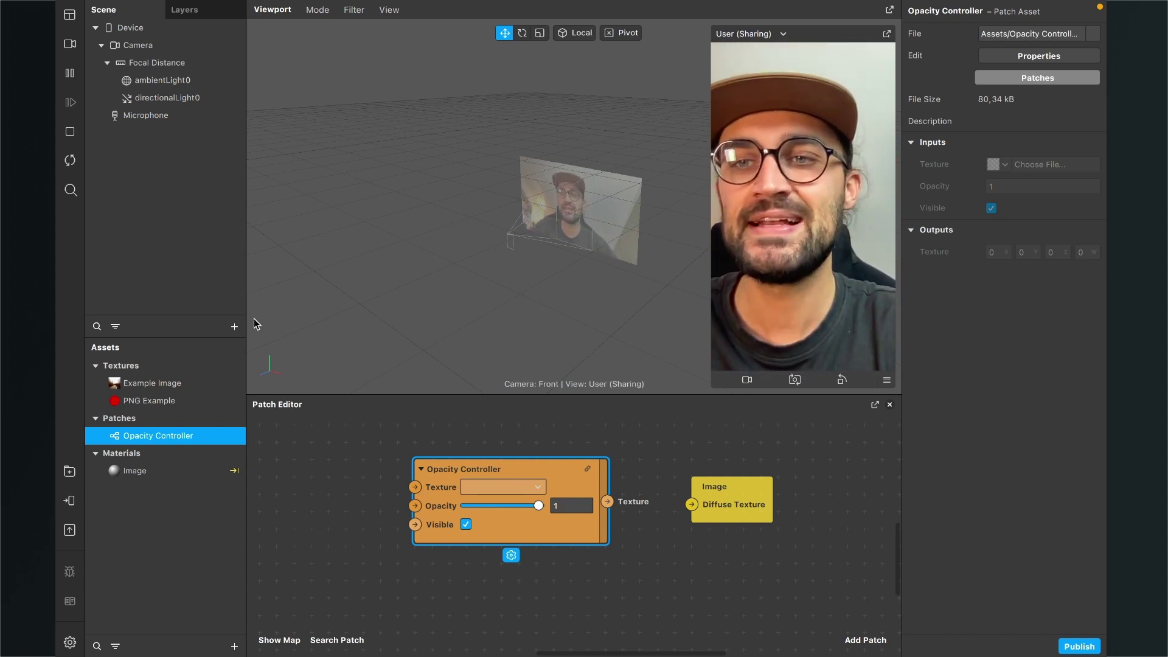
Insert a plane into the scene under Focal Distance.
left_click(234, 327)
type("plane")
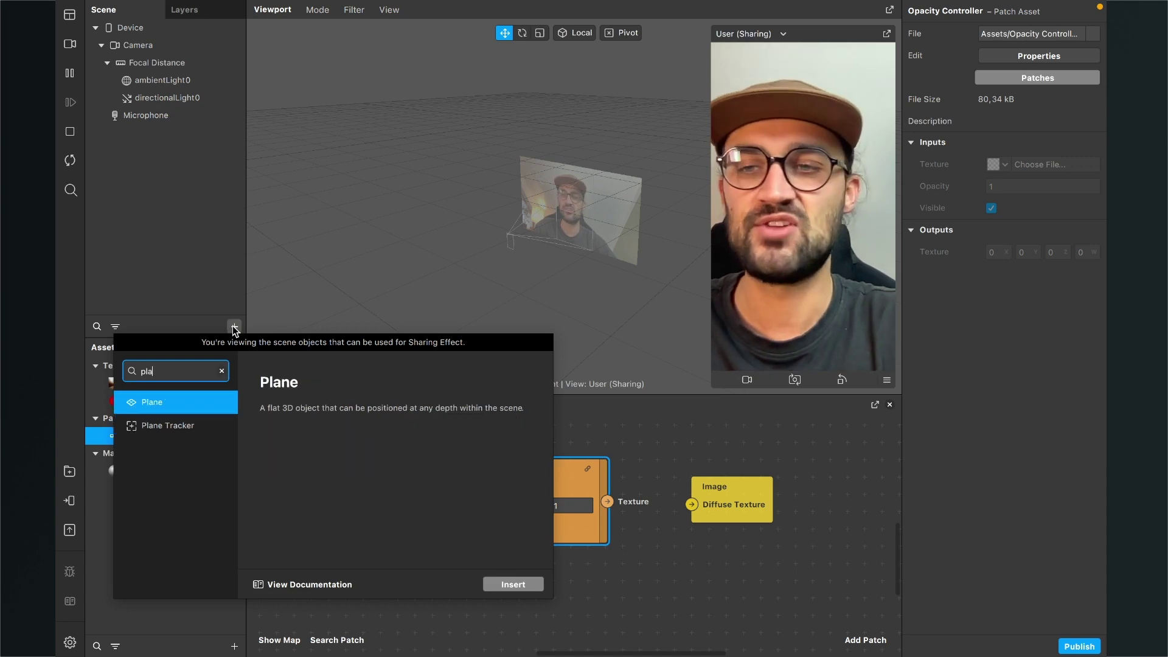
key("Return")
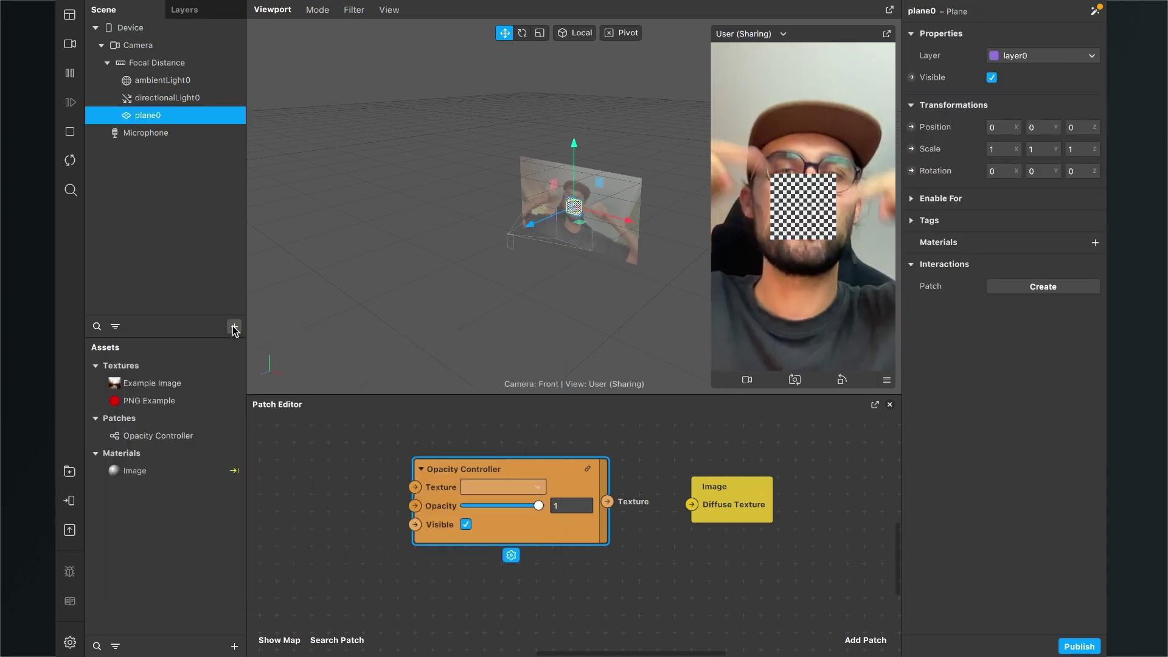
left_click(213, 204)
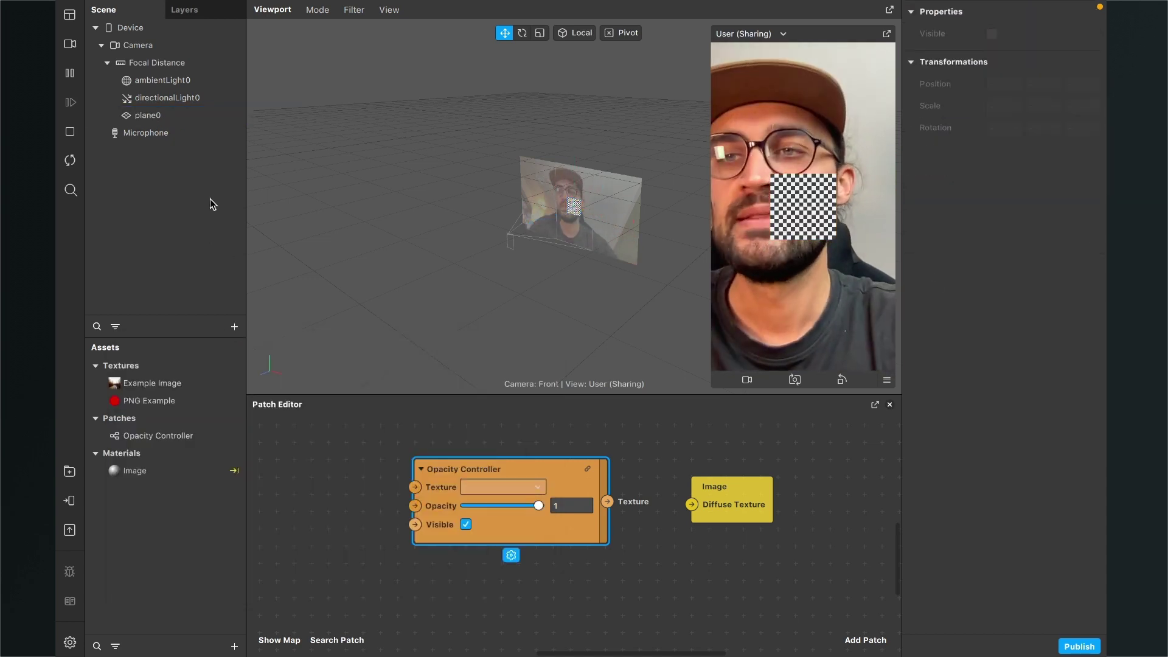
Rename the plane as Image and assign the Image material to it.
left_click(156, 116)
double_click(159, 117)
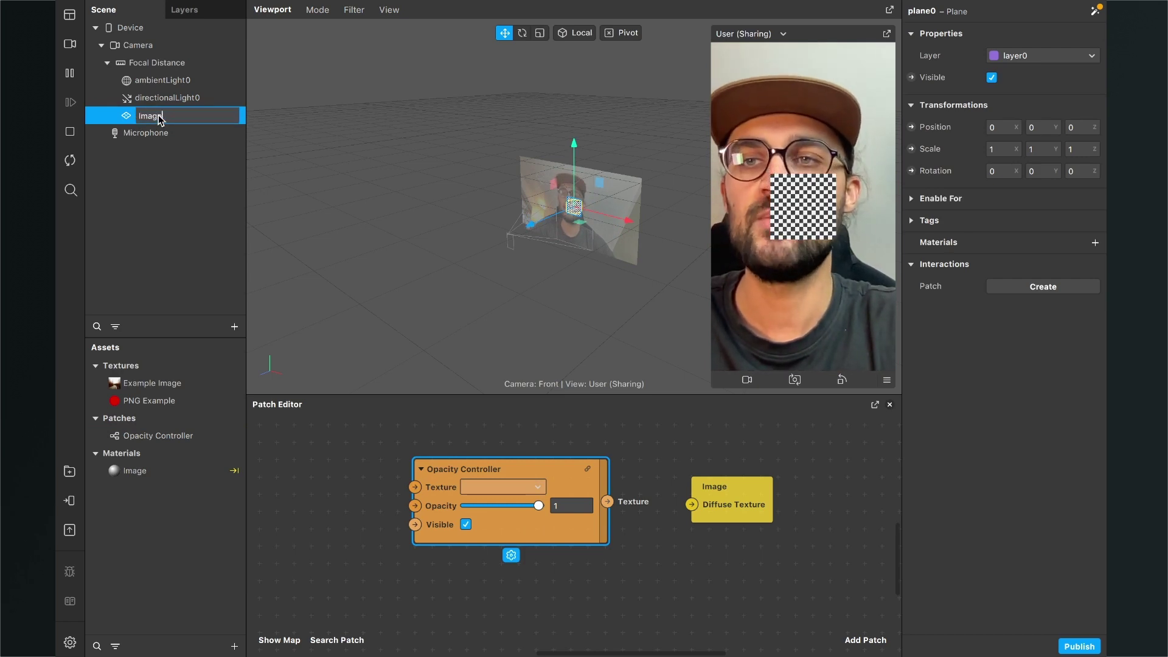
key("Return")
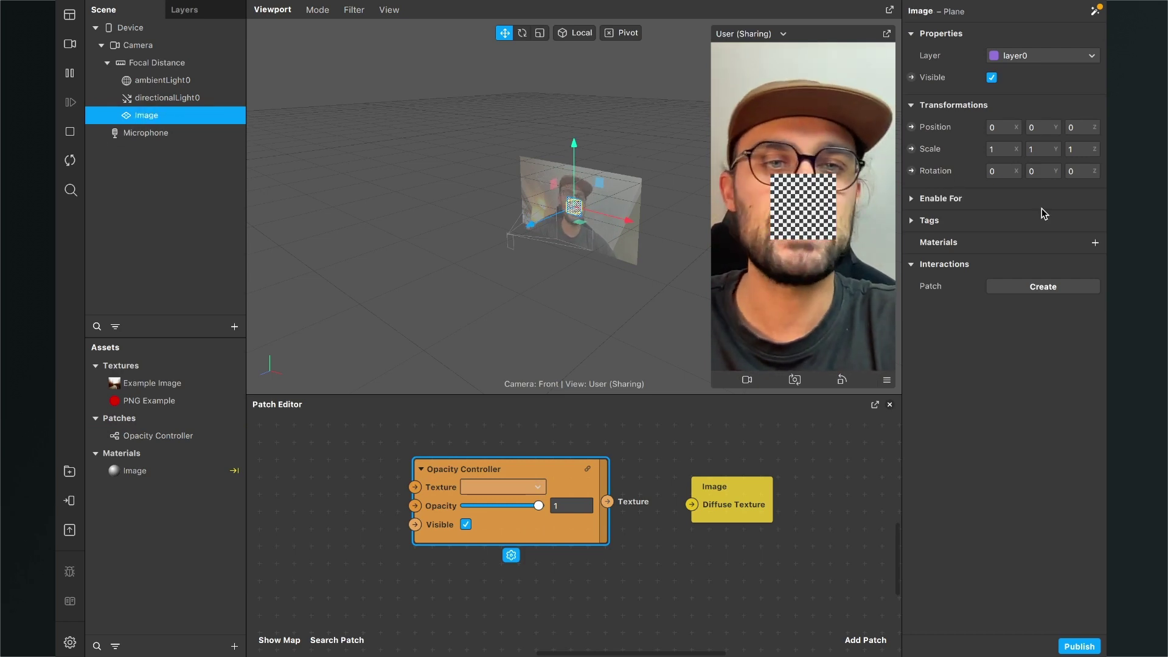
left_click(1095, 242)
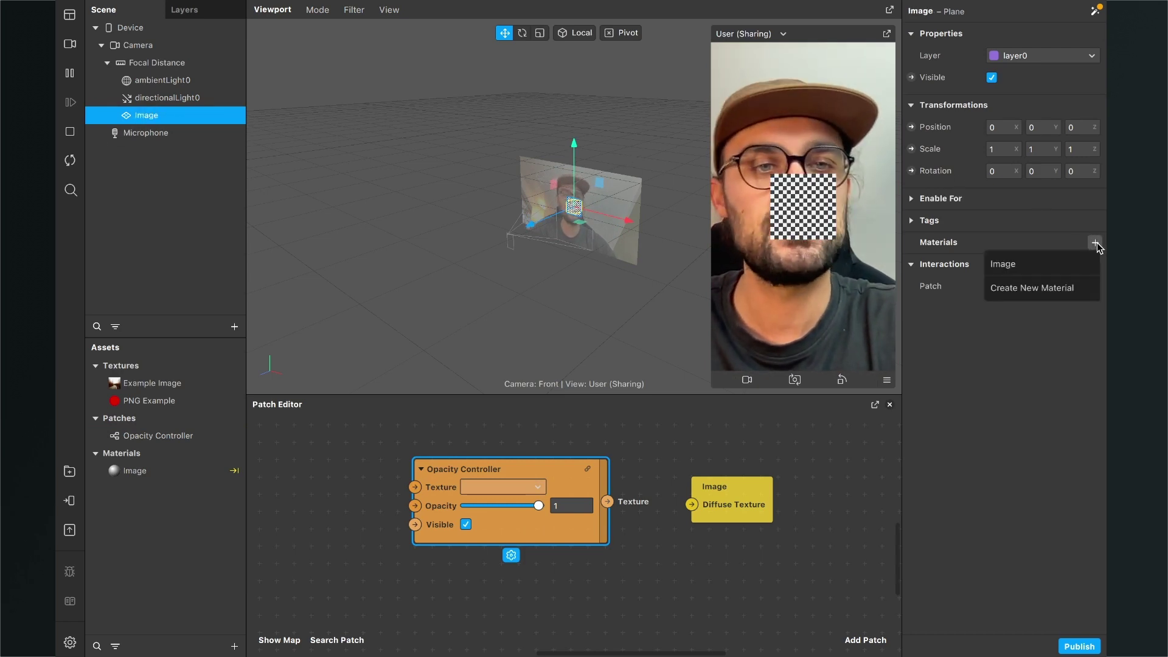
left_click(1000, 267)
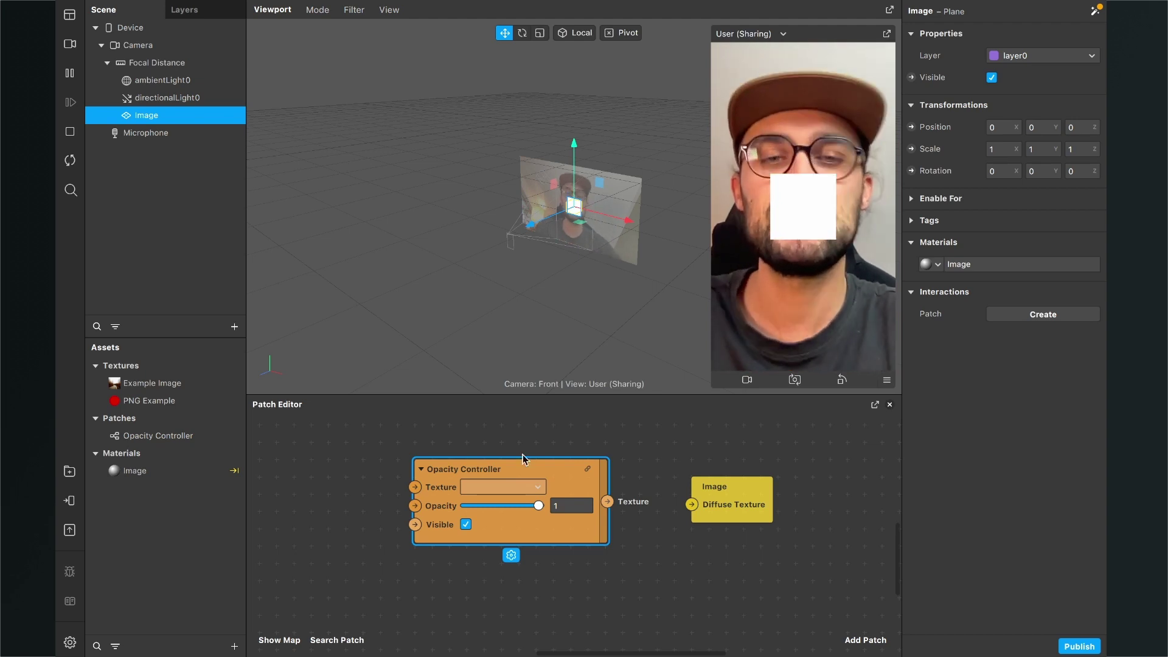
Move the Opacity Controller patch farther from the Image patch and set its texture to Example Image.
left_click_drag(473, 466, 404, 466)
left_click(565, 470)
scroll(487, 481, "down", 2)
scroll(487, 484, "up", 2)
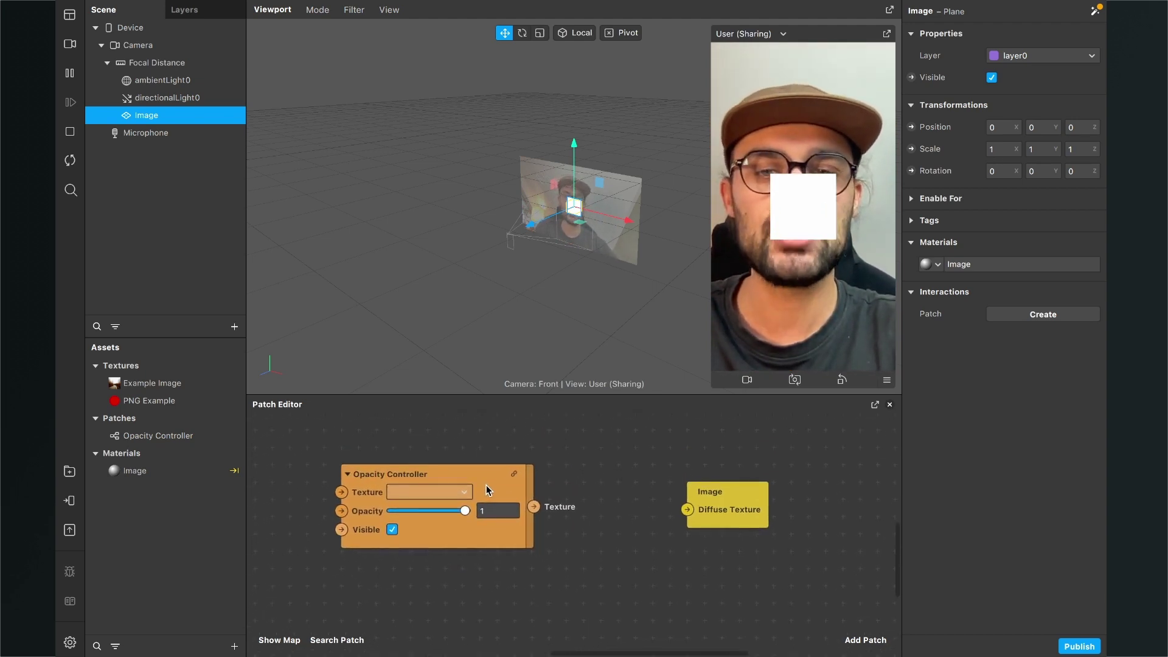
scroll(556, 481, "up", 3)
scroll(556, 484, "down", 2)
scroll(667, 509, "up", 2)
scroll(706, 477, "right", 2)
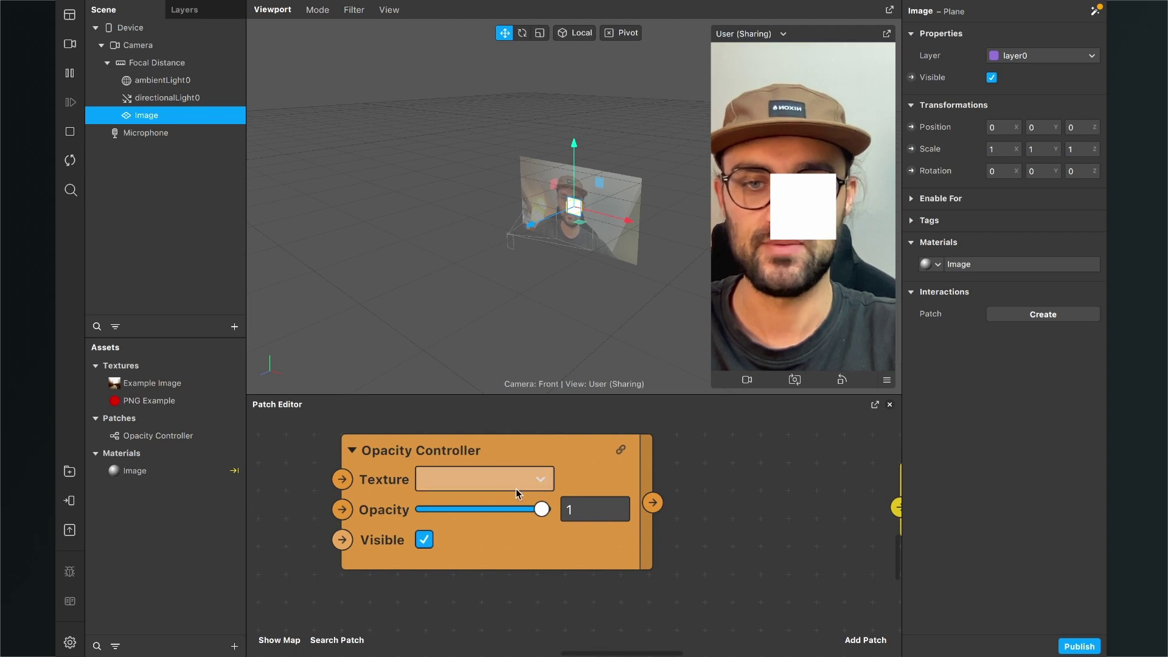
left_click(545, 481)
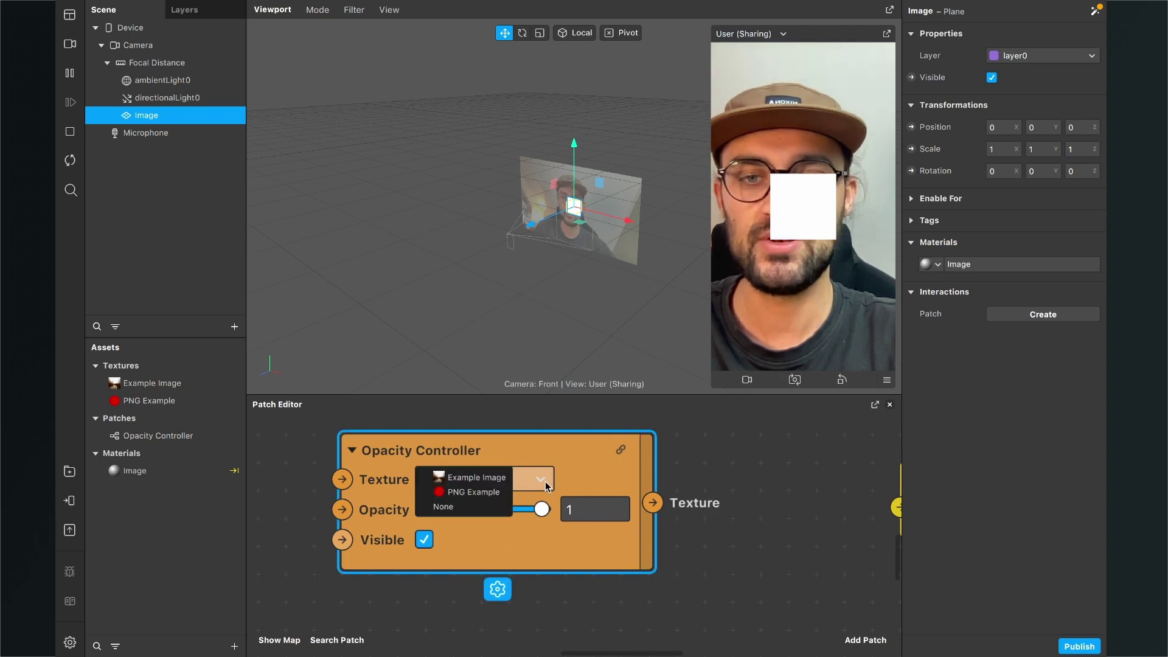
left_click(485, 478)
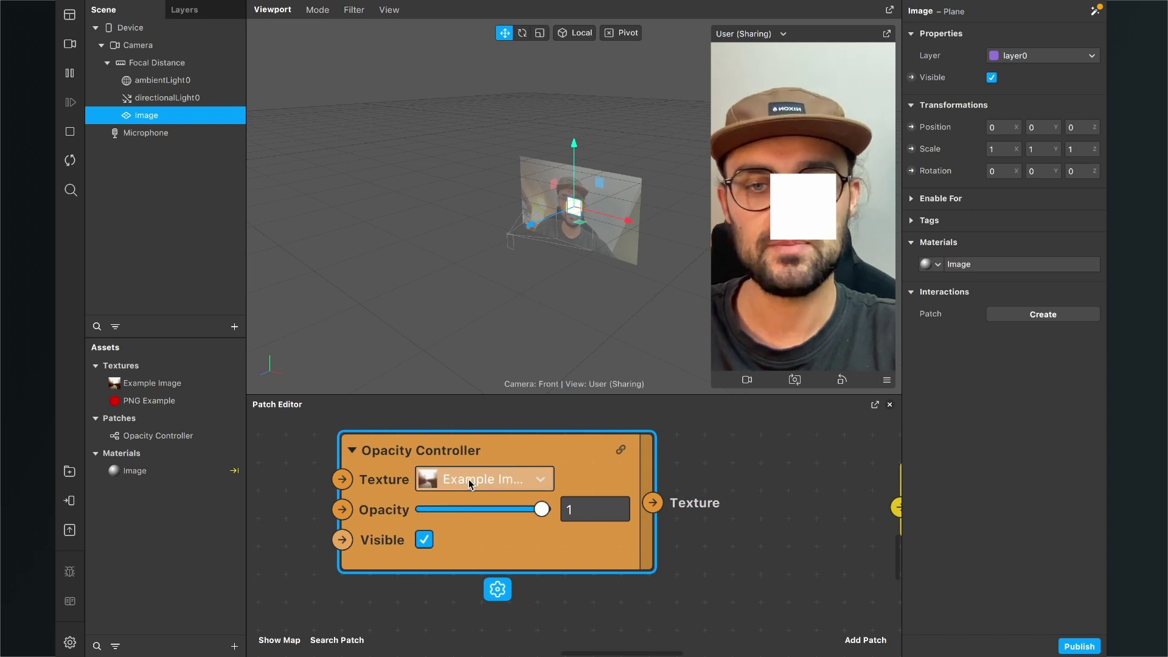
Connect the Opacity Controller's texture output to the Image patch's Diffuse Texture input and shift the Image patch slightly away.
scroll(527, 490, "down", 3)
scroll(527, 490, "down", 3)
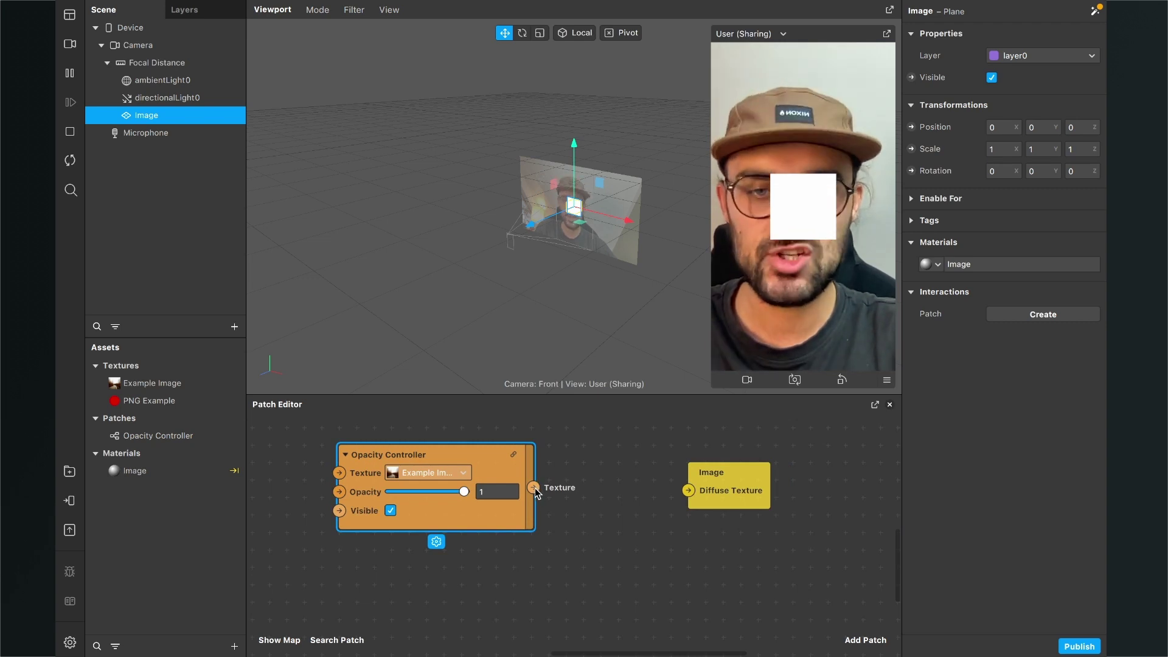
left_click_drag(536, 493, 688, 491)
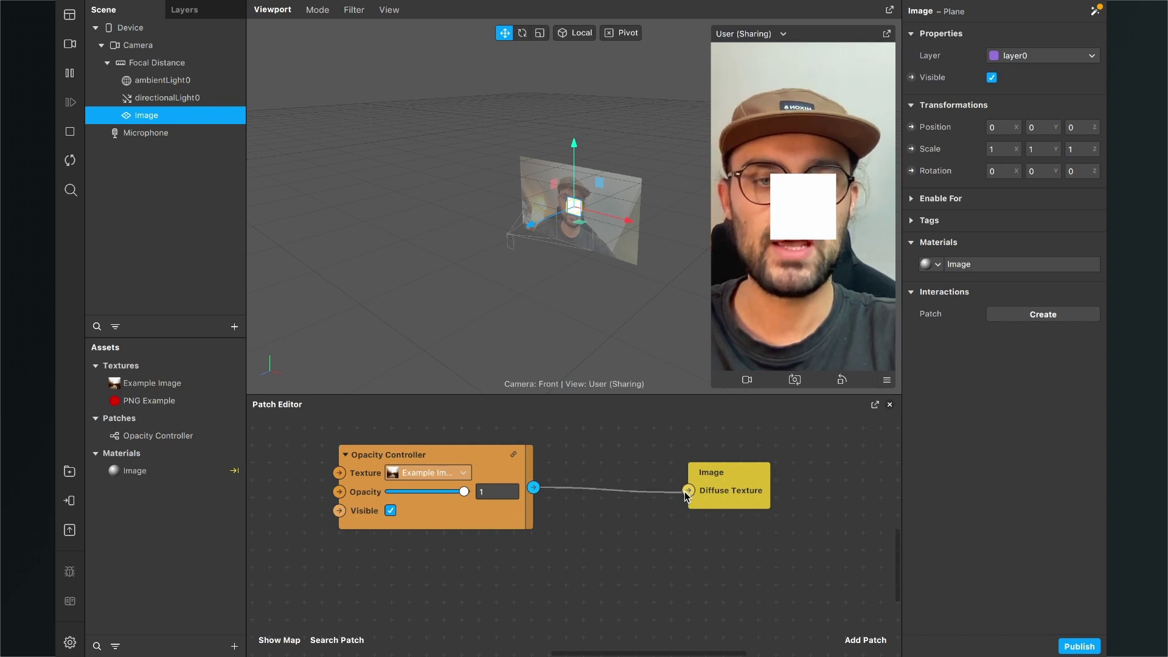
left_click_drag(716, 491, 740, 517)
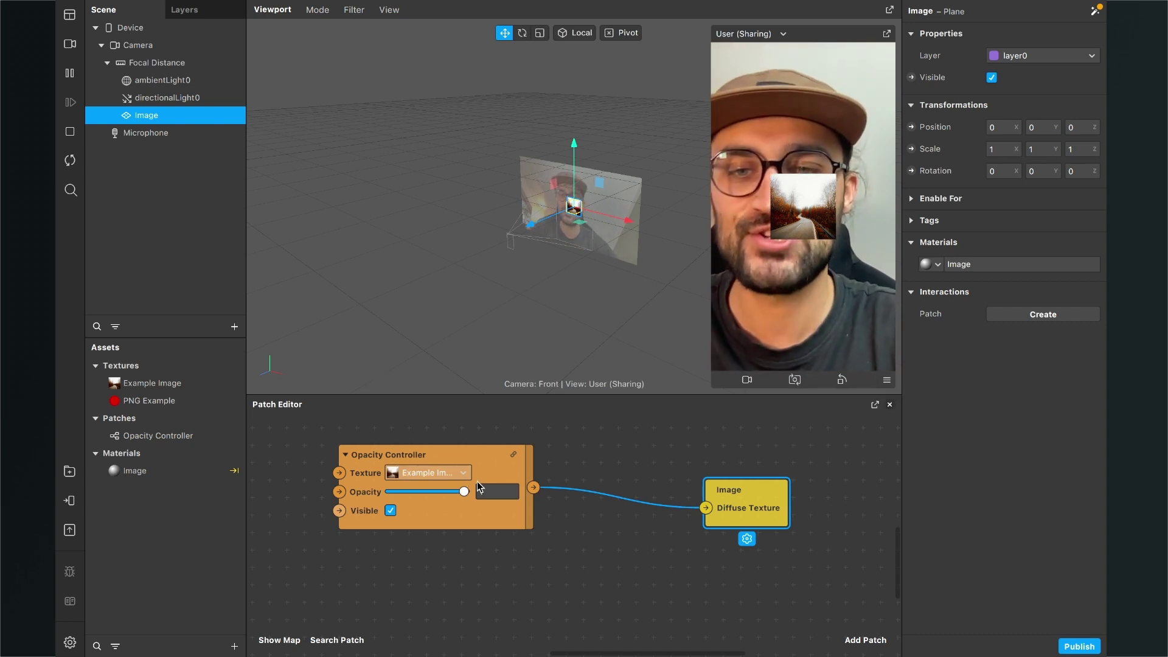
Try the Opacity Controller's opacity at about 0.48 and return it to 1.
left_click_drag(465, 494, 425, 491)
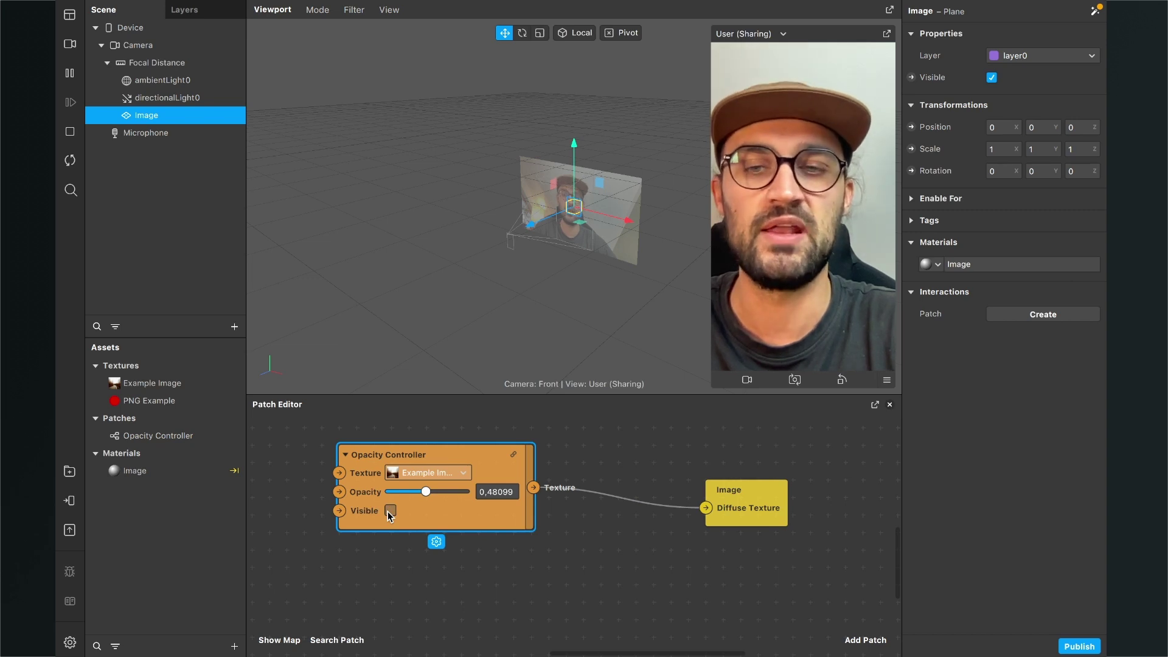
left_click_drag(422, 493, 446, 494)
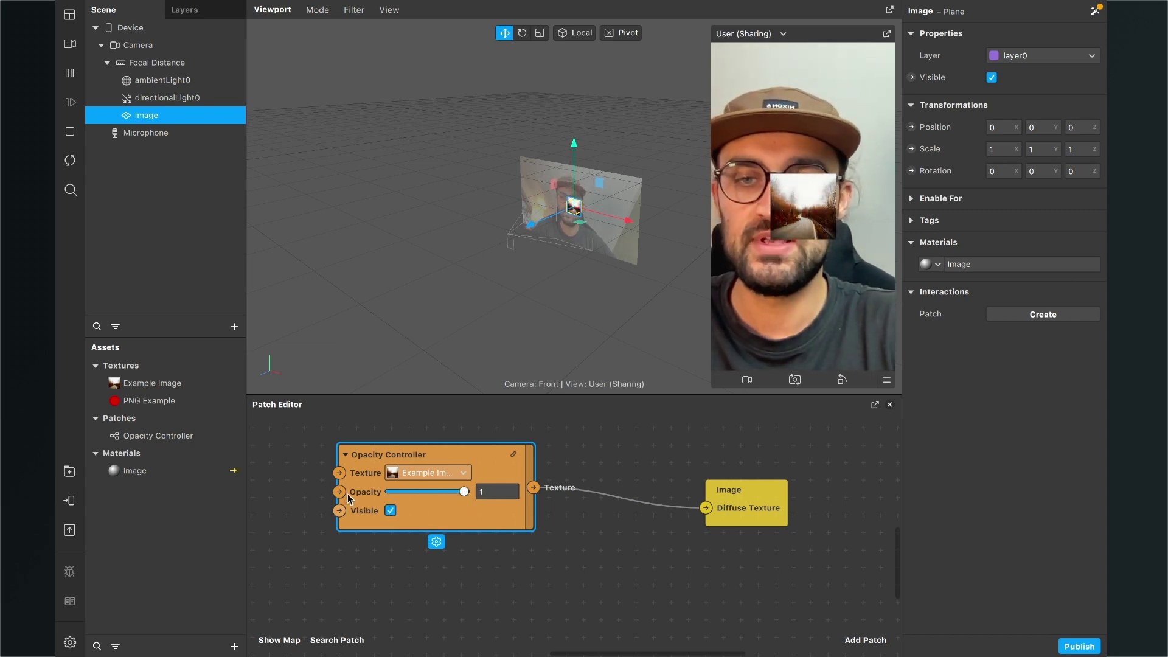
Shift the Opacity Controller closer to the Image patch and add a Loop Animation patch well ahead of it.
left_click_drag(490, 524, 531, 568)
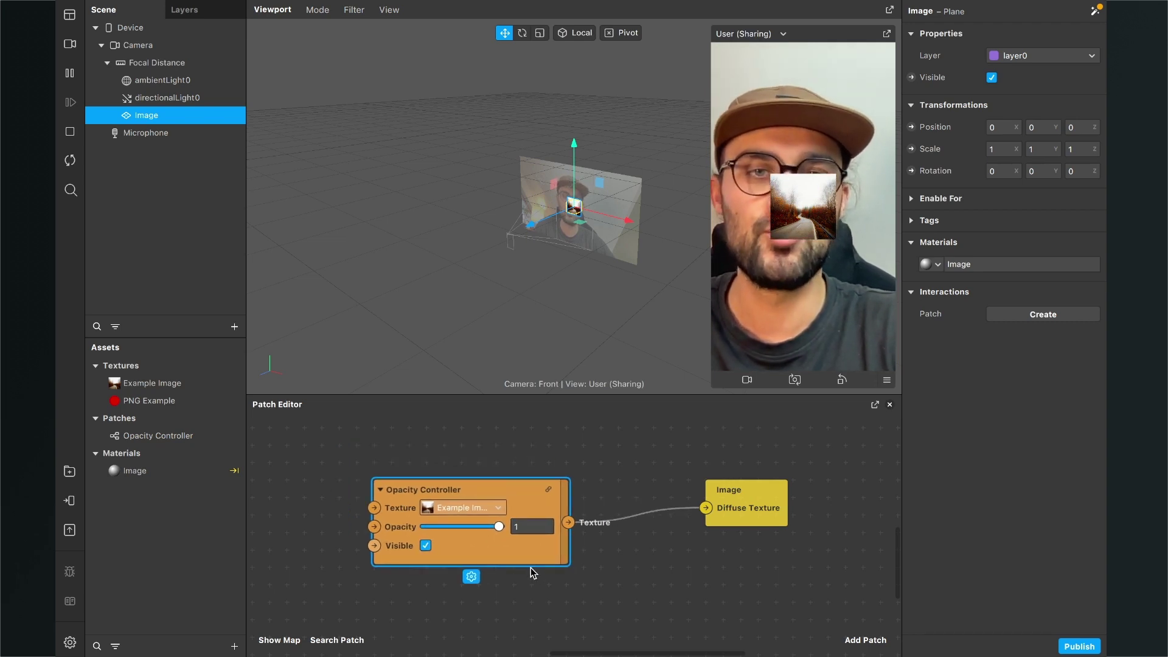
scroll(535, 563, "down", 5)
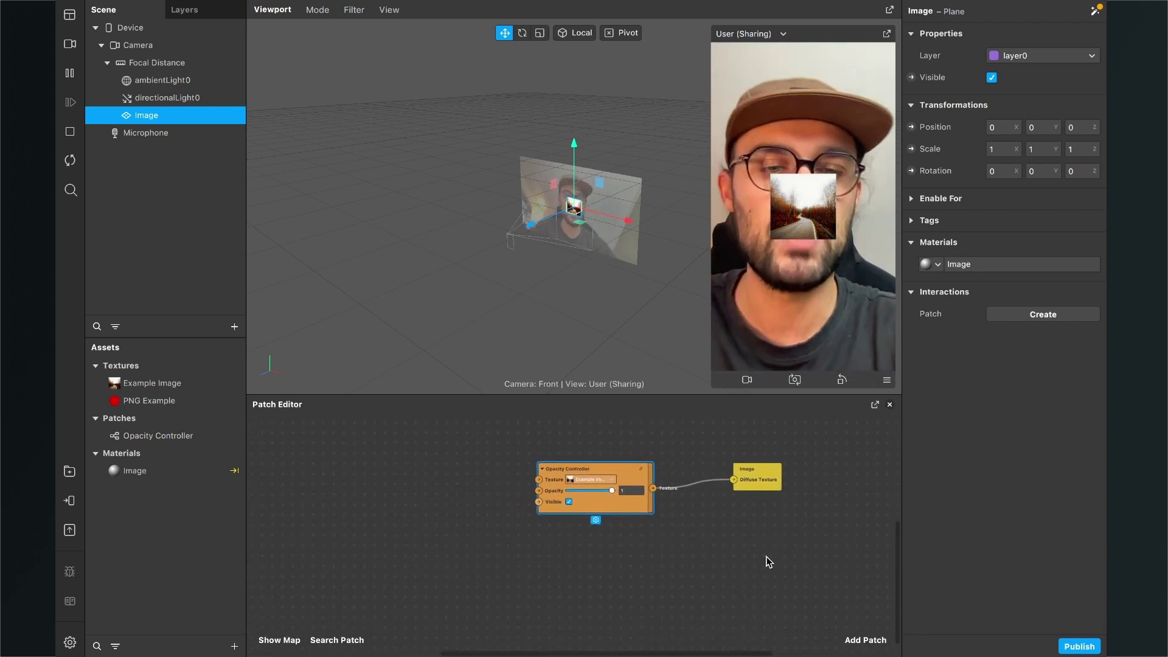
left_click(866, 639)
type("loo")
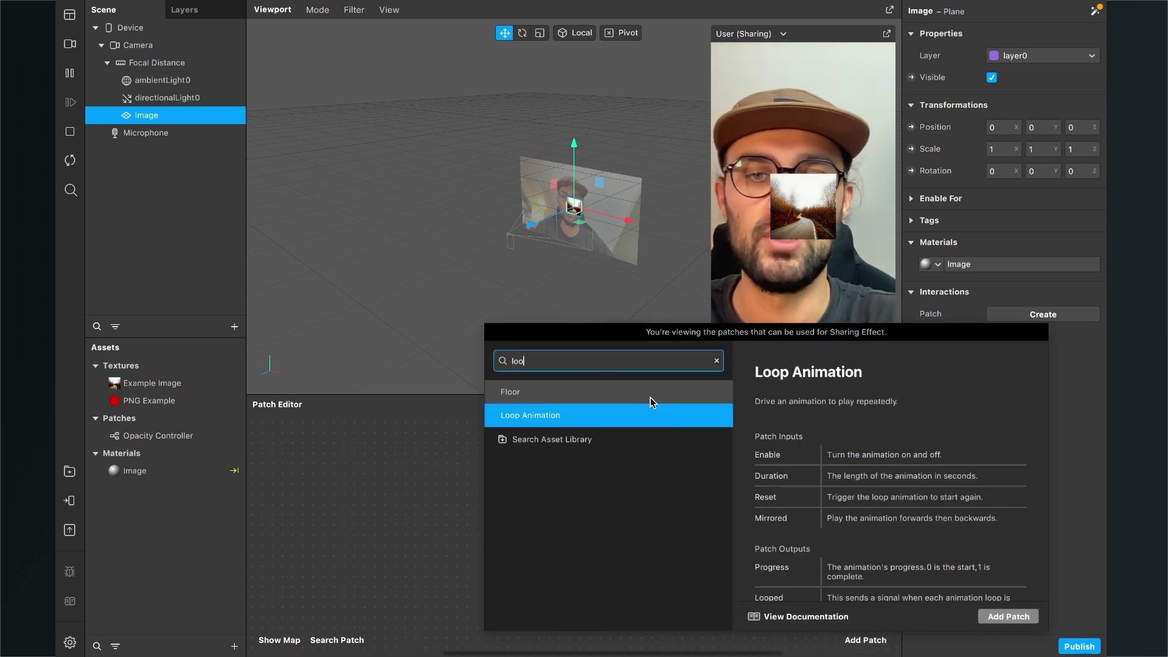
key("Return")
left_click_drag(602, 540, 361, 469)
Add a Transition patch and move it toward the gap between the Loop Animation and Opacity Controller patches.
left_click(849, 637)
type("tra")
key("Down")
key("Return")
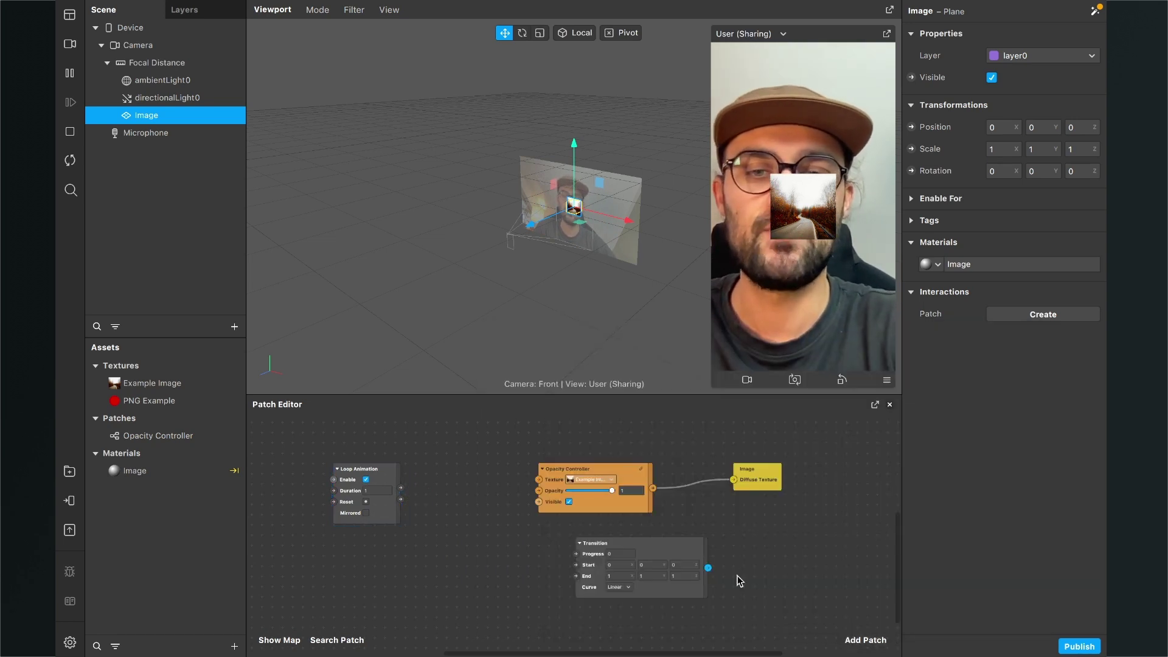
left_click_drag(666, 556, 521, 514)
Set the Transition patch's type to Number and position it between the Loop Animation and Opacity Controller patches.
scroll(512, 531, "up", 5)
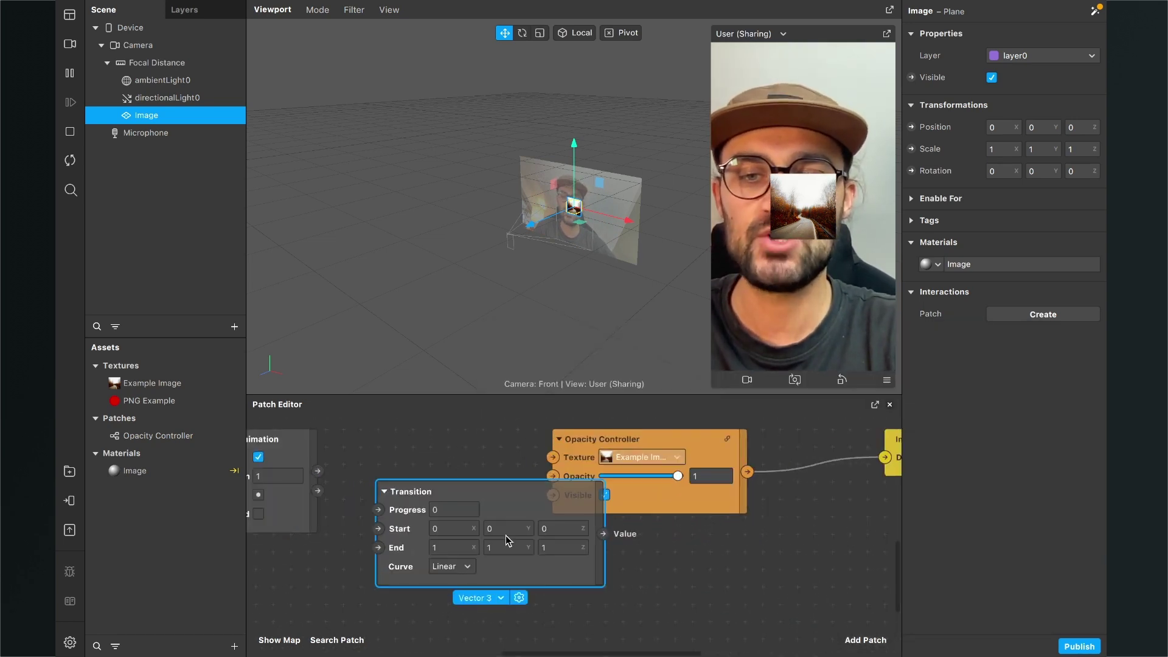
left_click(491, 586)
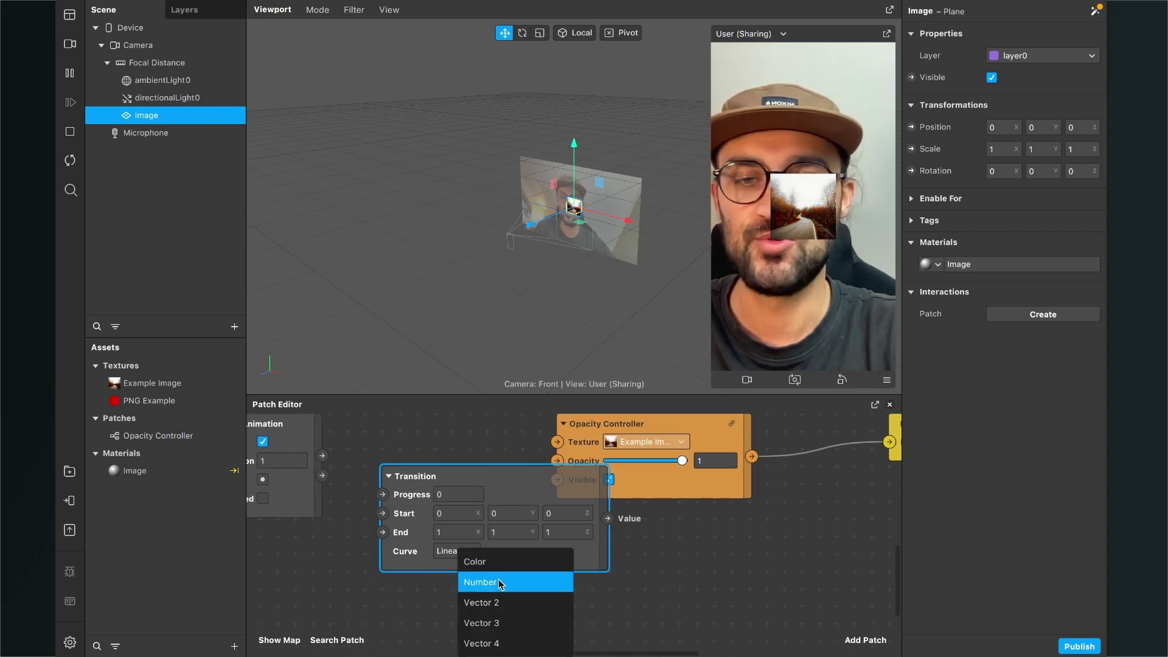
left_click(498, 582)
scroll(498, 560, "left", 5)
left_click_drag(578, 529, 560, 458)
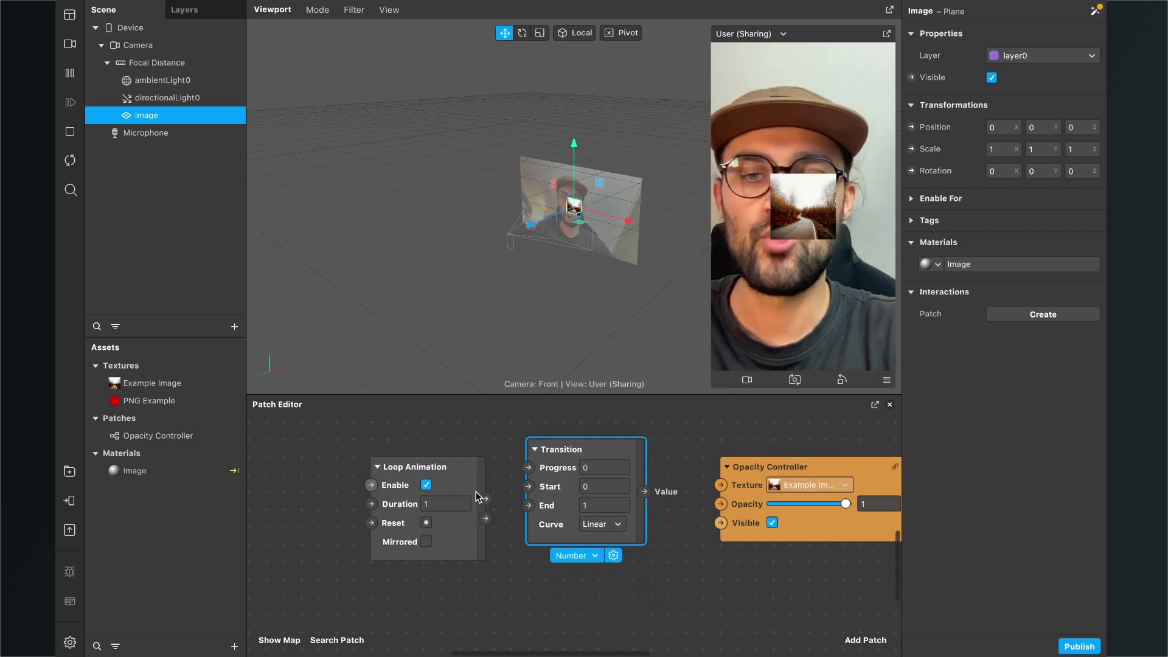
Move the Loop Animation patch farther from the Transition patch and set its duration to 2.
left_click_drag(477, 497, 425, 497)
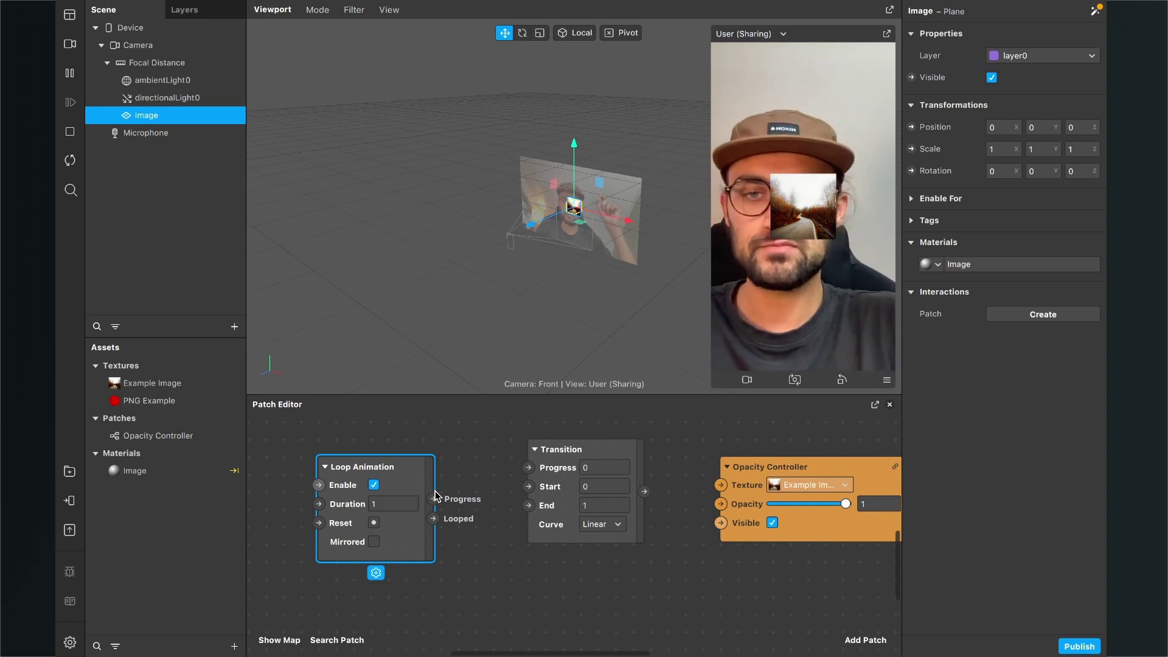
double_click(377, 505)
type("2")
key("Return")
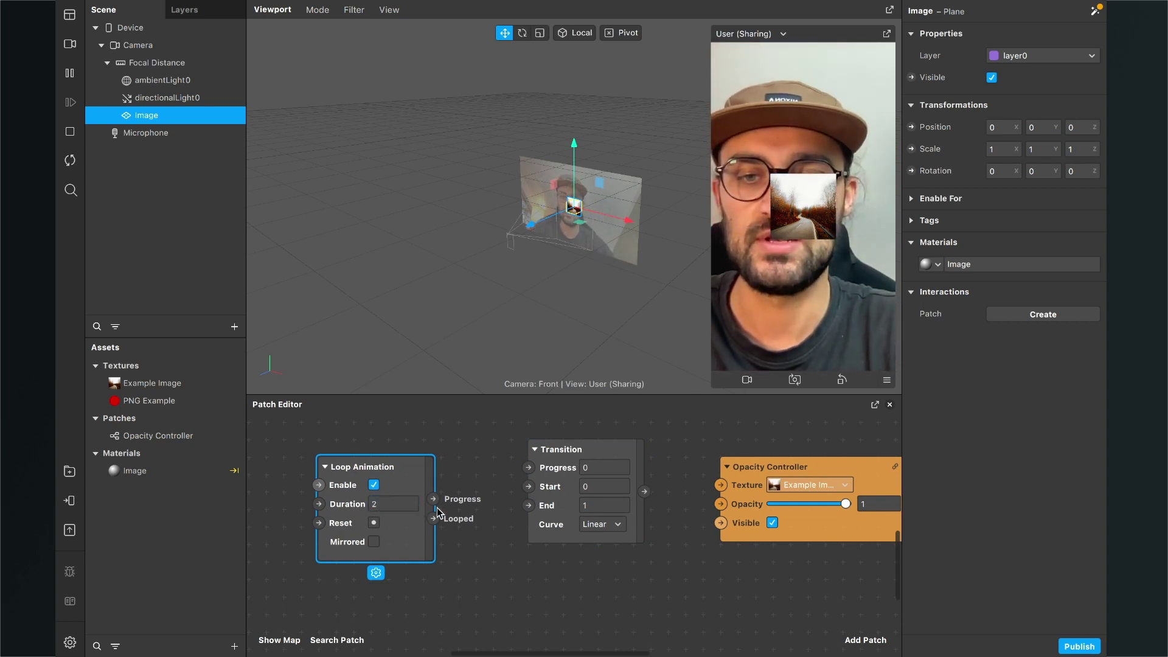
Connect the Loop Animation's Progress output to the Transition's Progress input and enable Mirrored on the Loop Animation.
left_click_drag(433, 498, 477, 493)
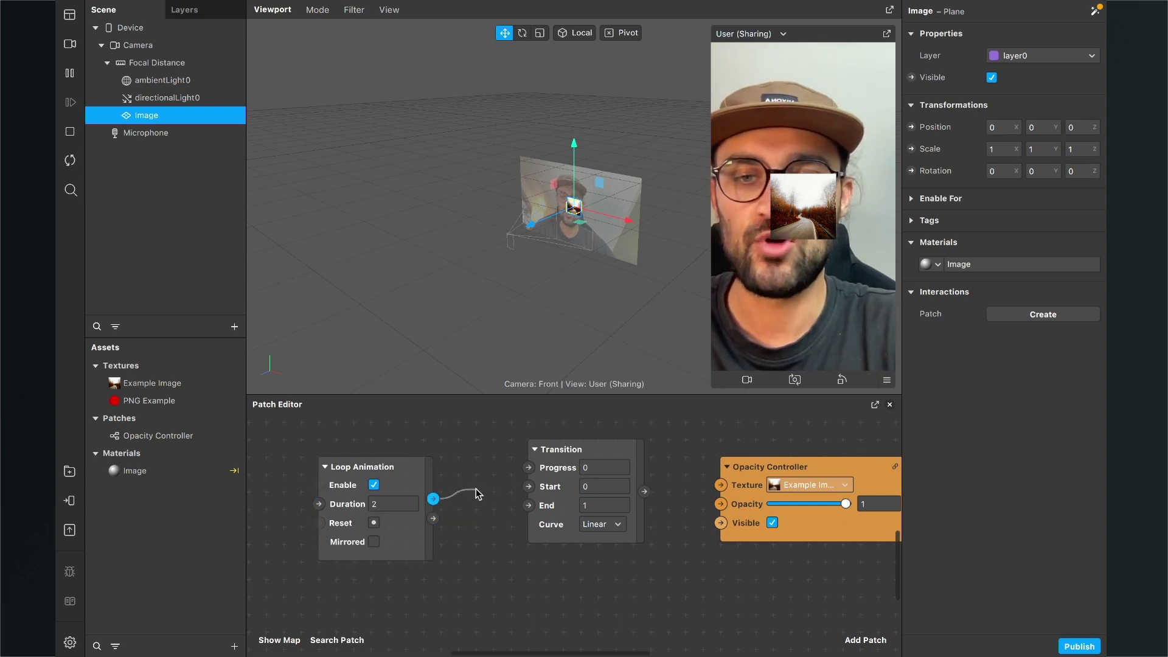
left_click_drag(530, 467, 528, 467)
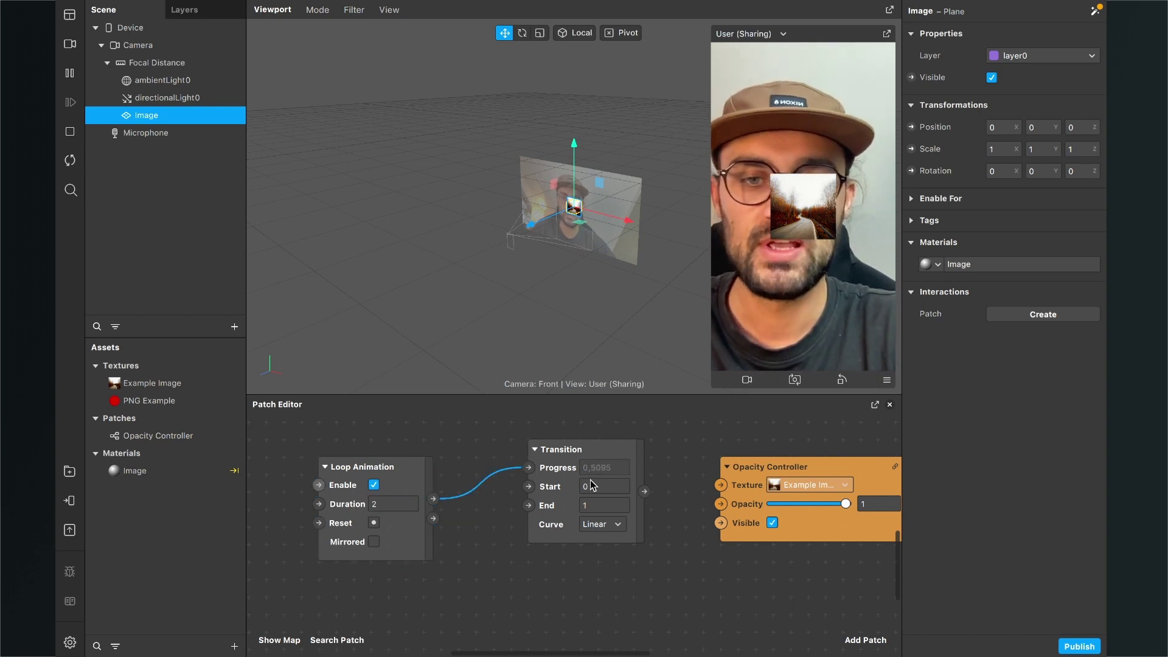
left_click(374, 542)
Connect the Transition patch's value output to the Opacity Controller's Opacity input.
scroll(373, 542, "right", 3)
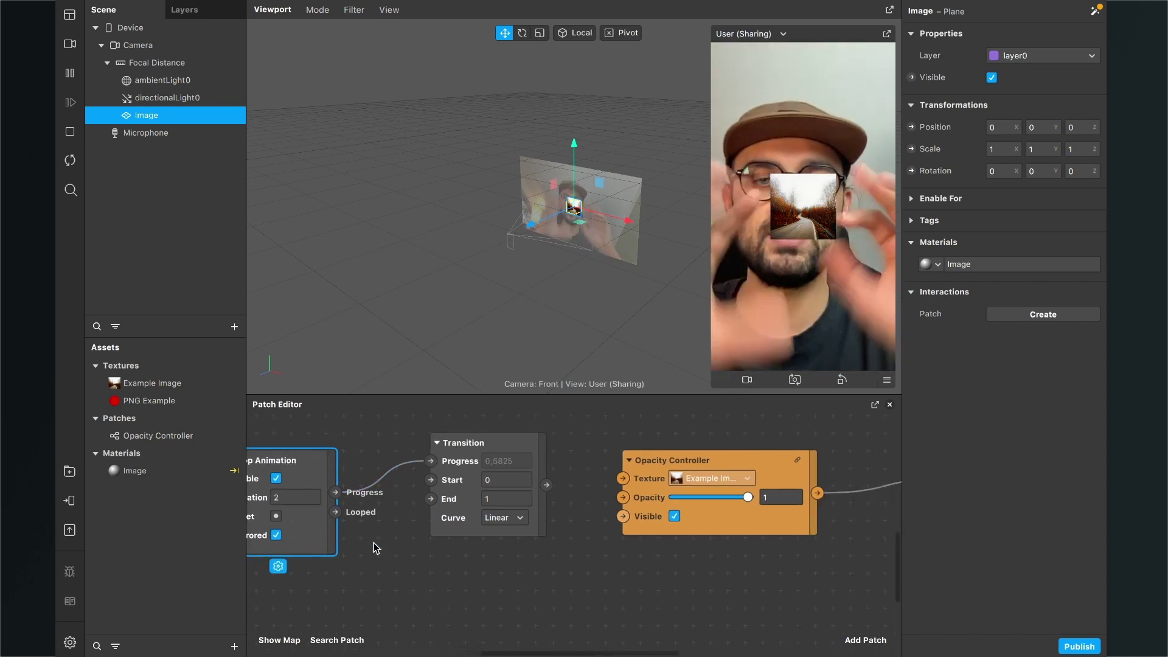
left_click_drag(546, 485, 623, 497)
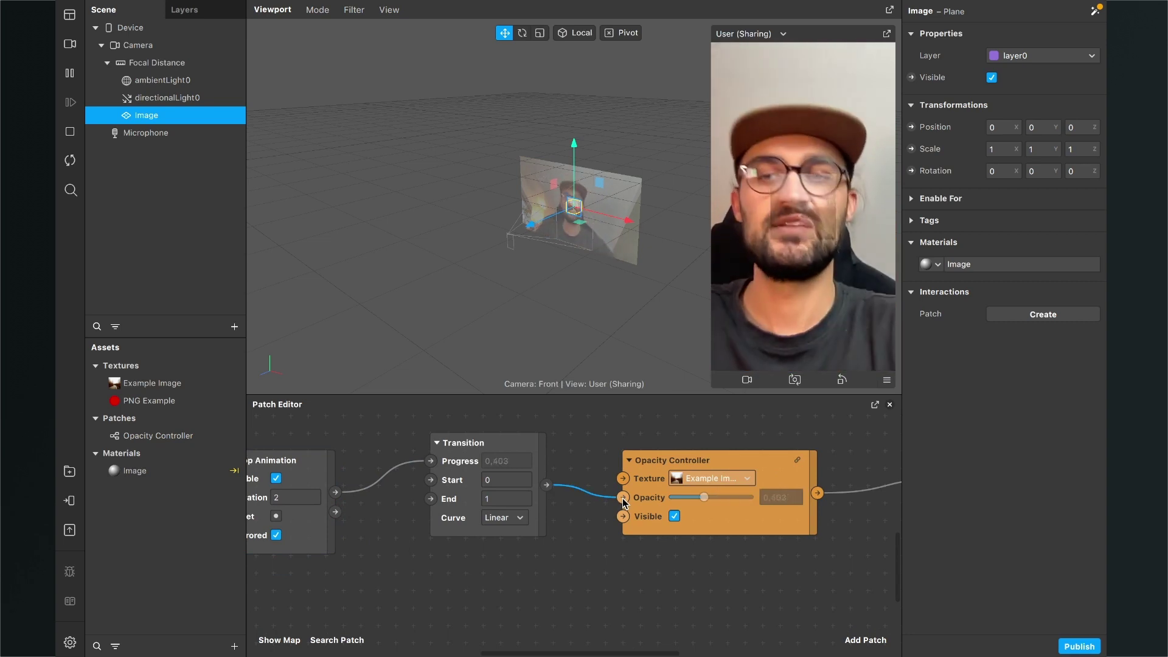
Set the Loop Animation patch's duration to 0,5.
scroll(375, 500, "left", 3)
left_click(373, 491)
type("0,5")
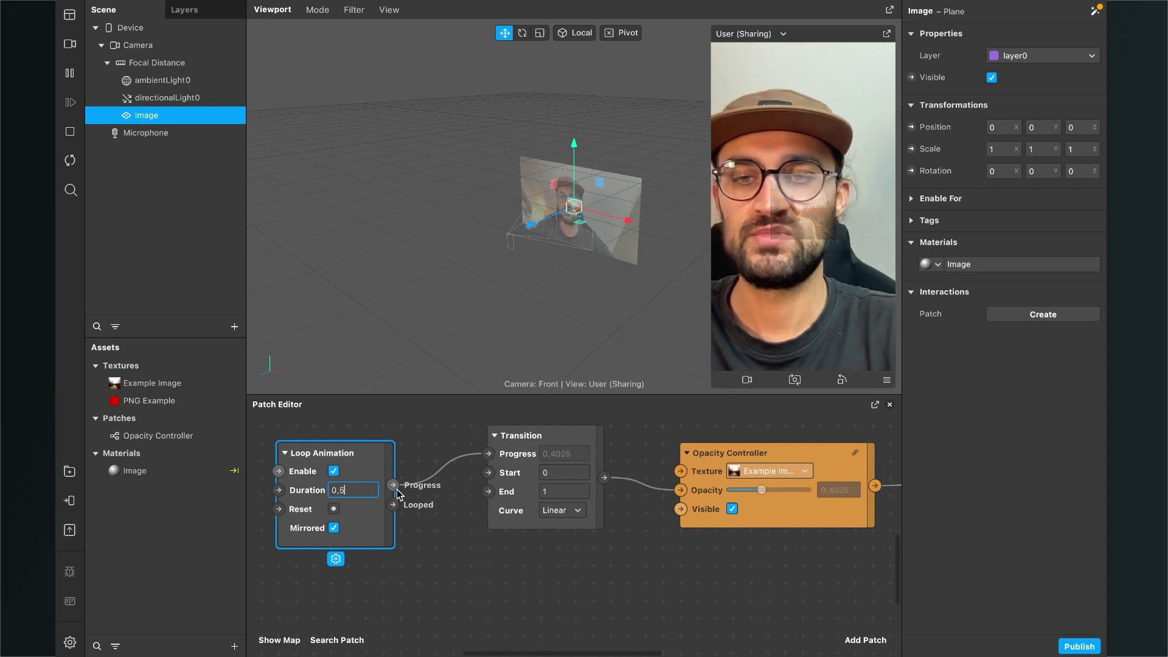
key("Return")
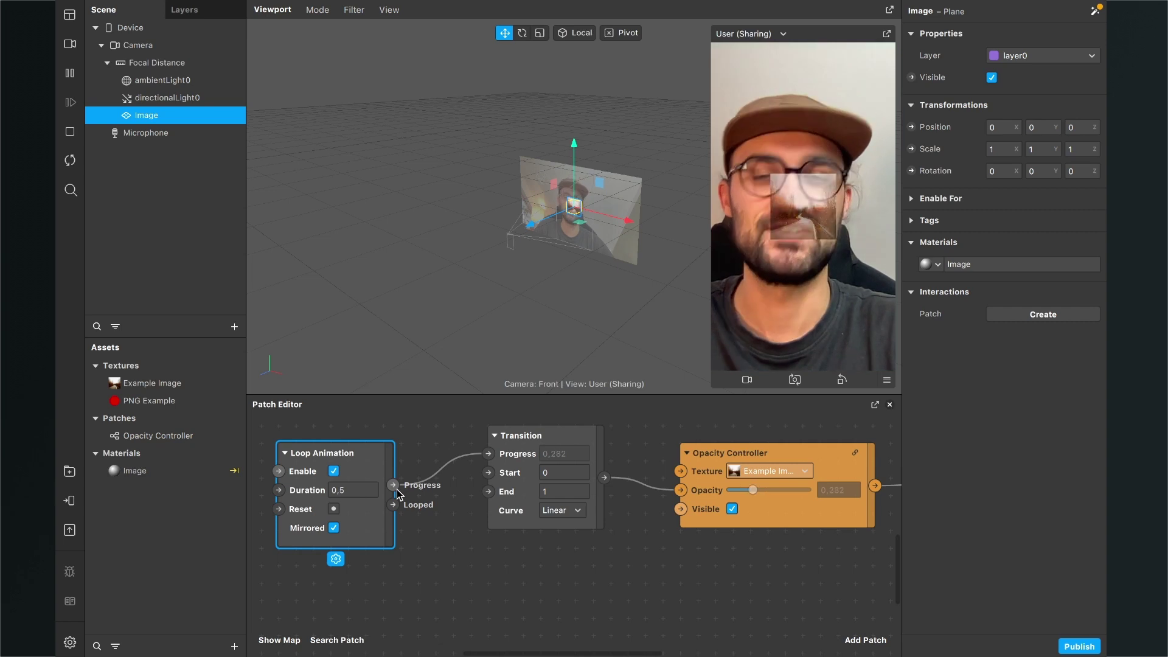
Delete the connection between the Transition and the Opacity Controller, and set the controller's opacity to about 0.53.
scroll(601, 541, "down", 3)
scroll(599, 546, "right", 3)
scroll(600, 545, "down", 1)
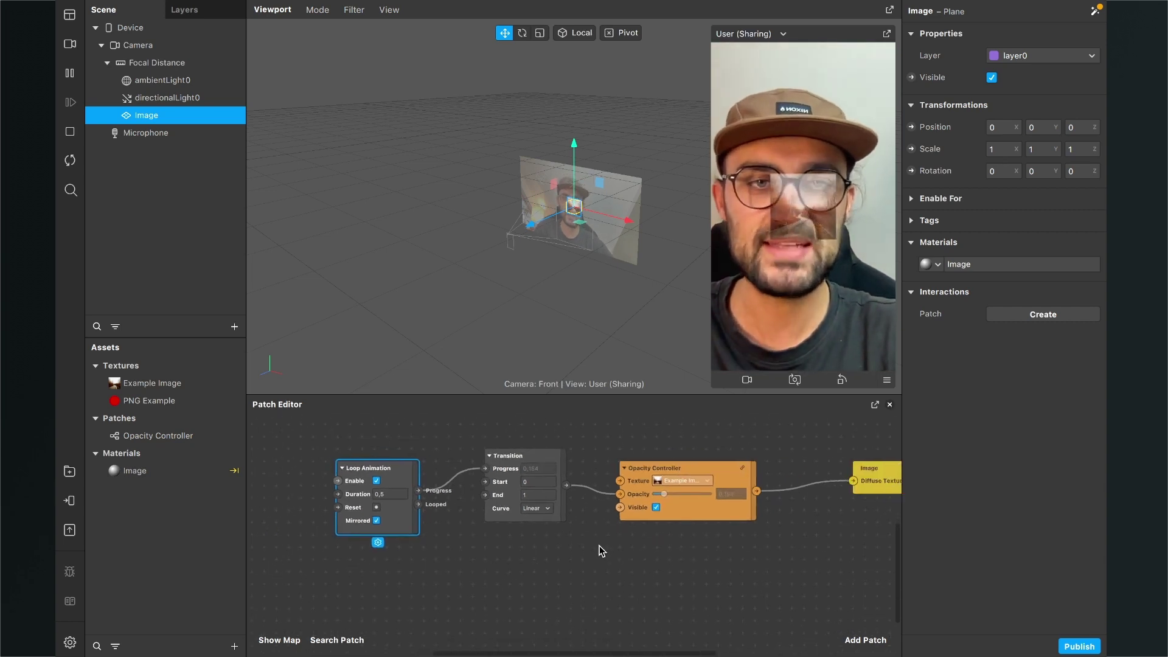
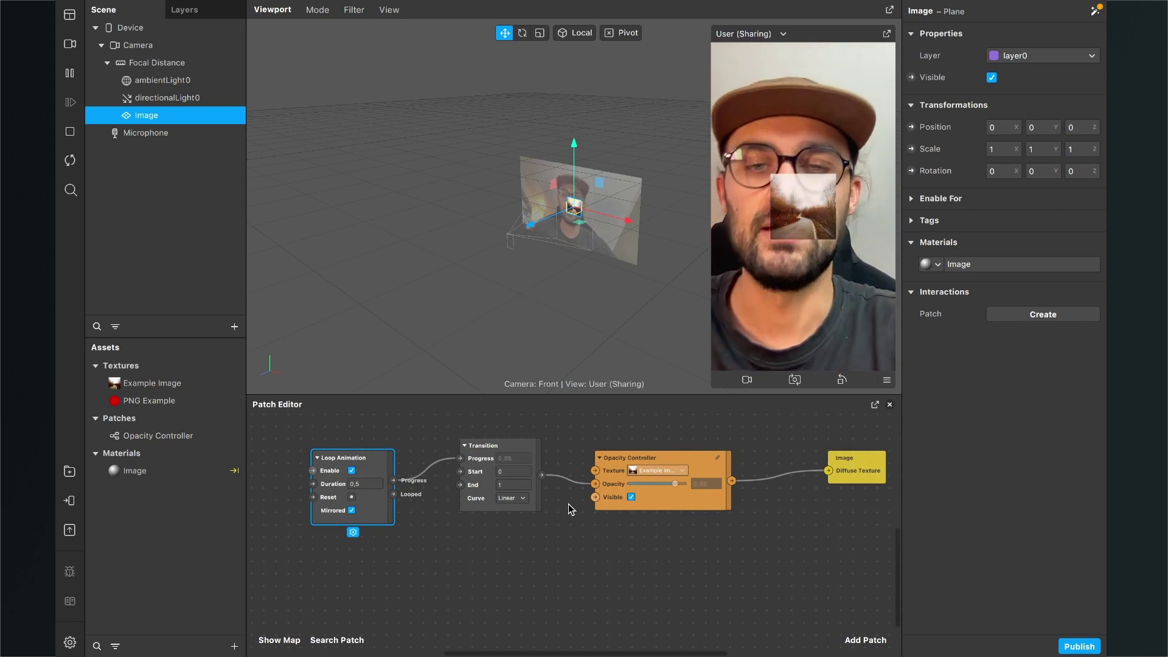
left_click(569, 481)
key("Delete")
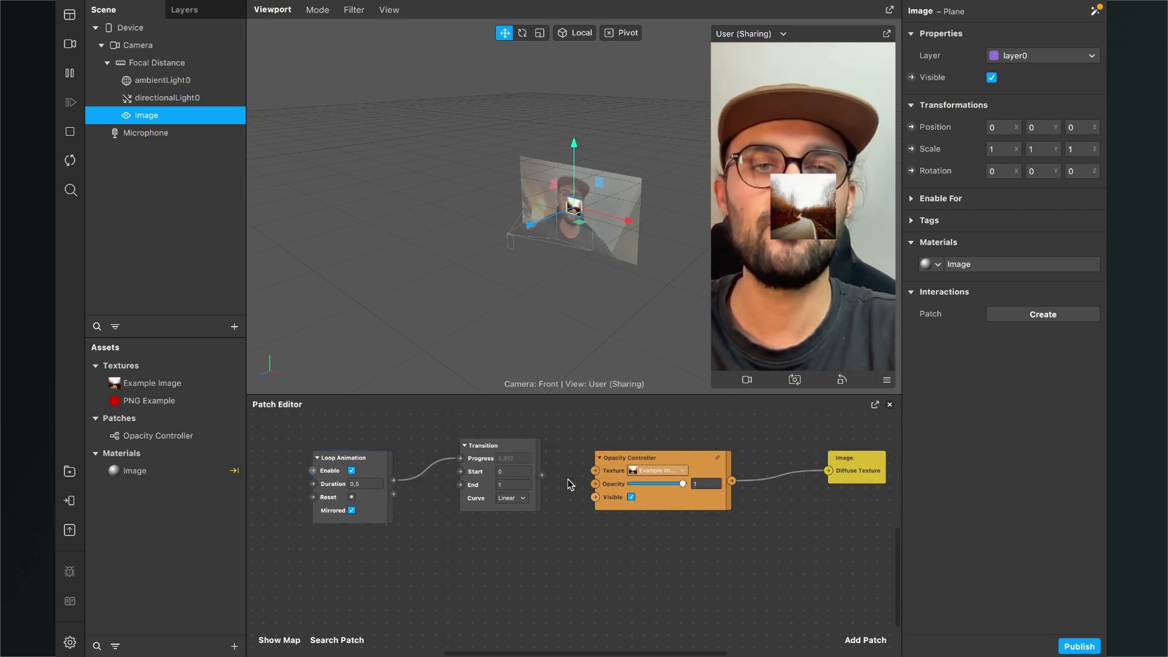
mouse_move(659, 486)
left_mouse_down()
mouse_move(648, 487)
mouse_move(660, 487)
left_mouse_up()
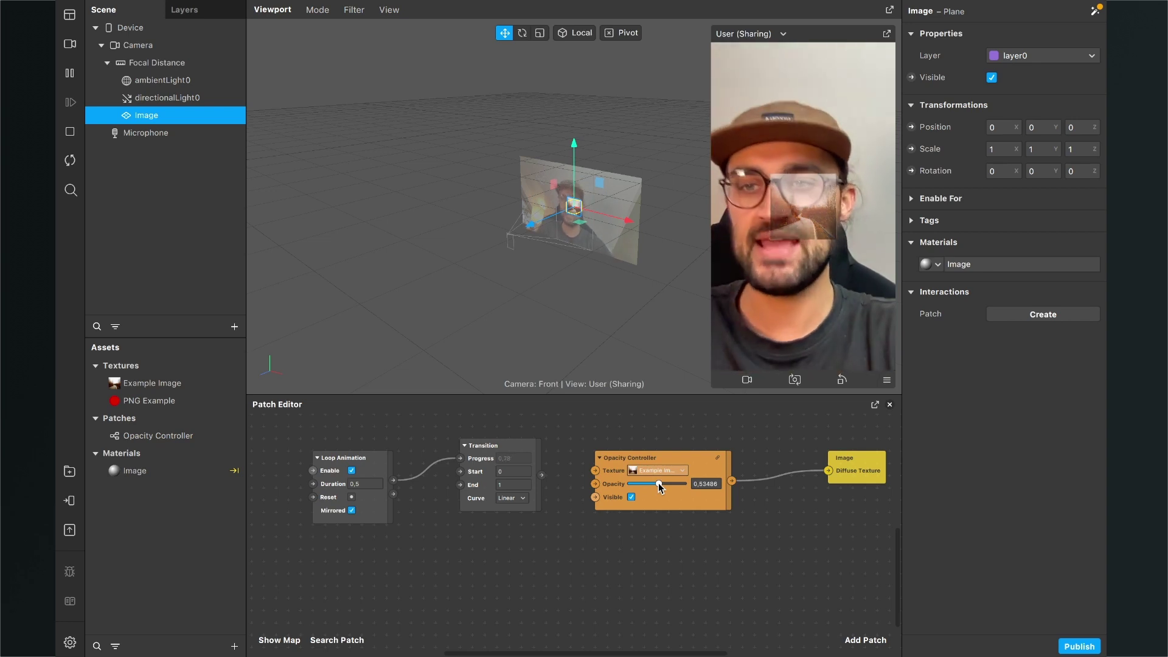
Create a new material named PNG and set its shader type to Flat.
left_click(233, 646)
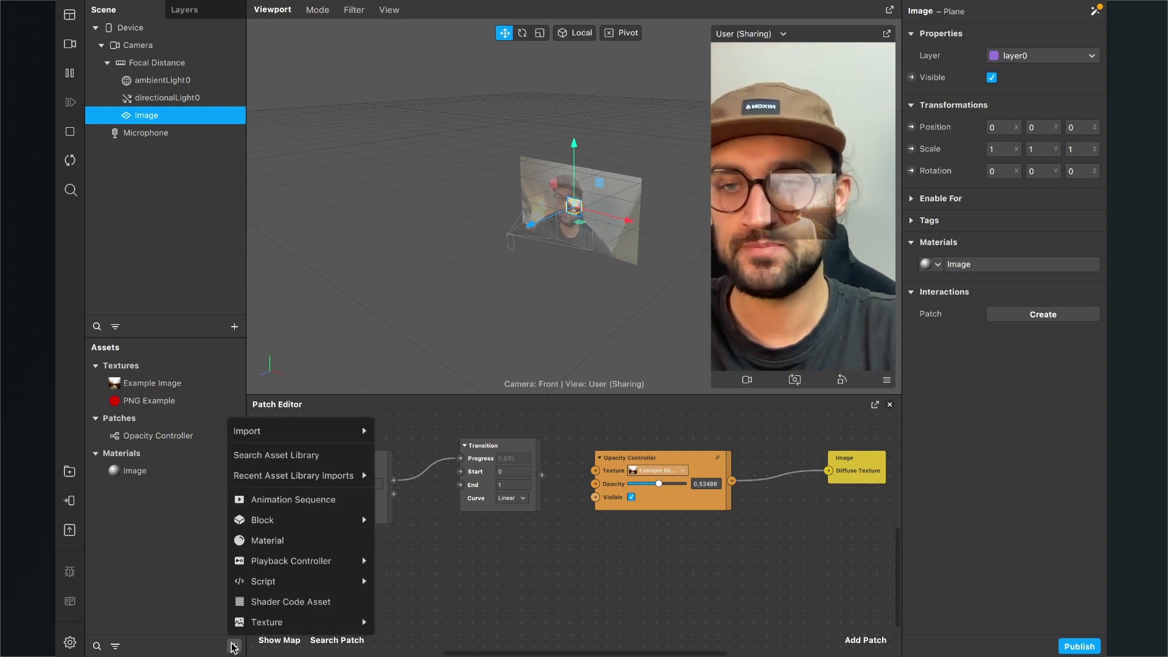
left_click(286, 539)
type("PNG")
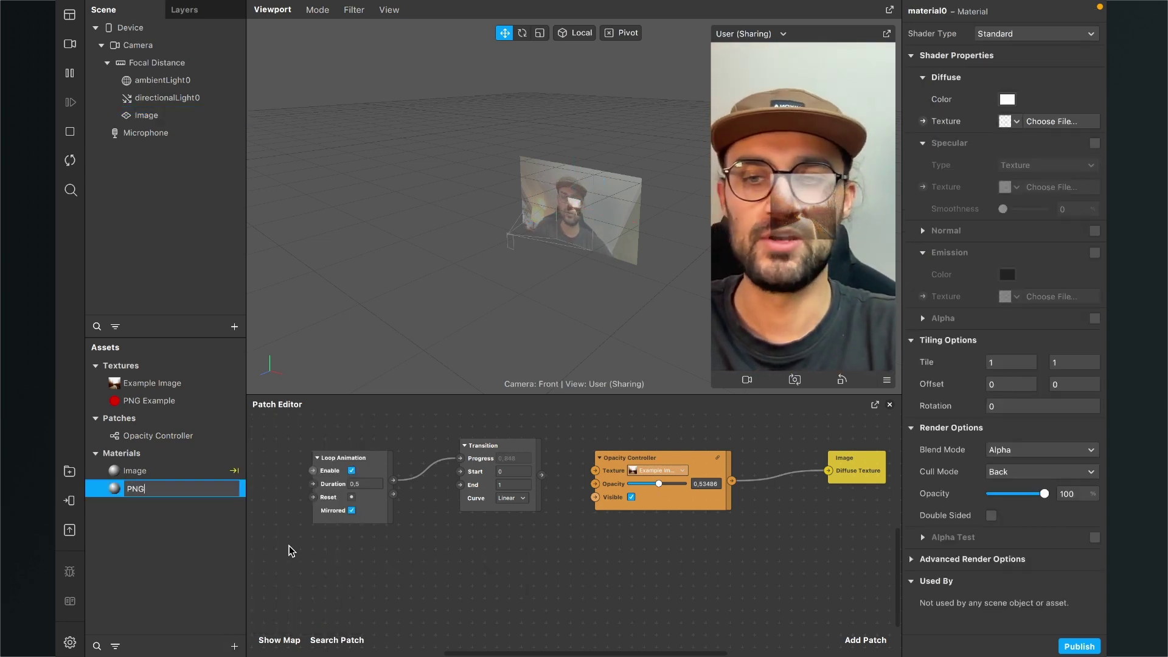
key("Return")
left_click(1041, 34)
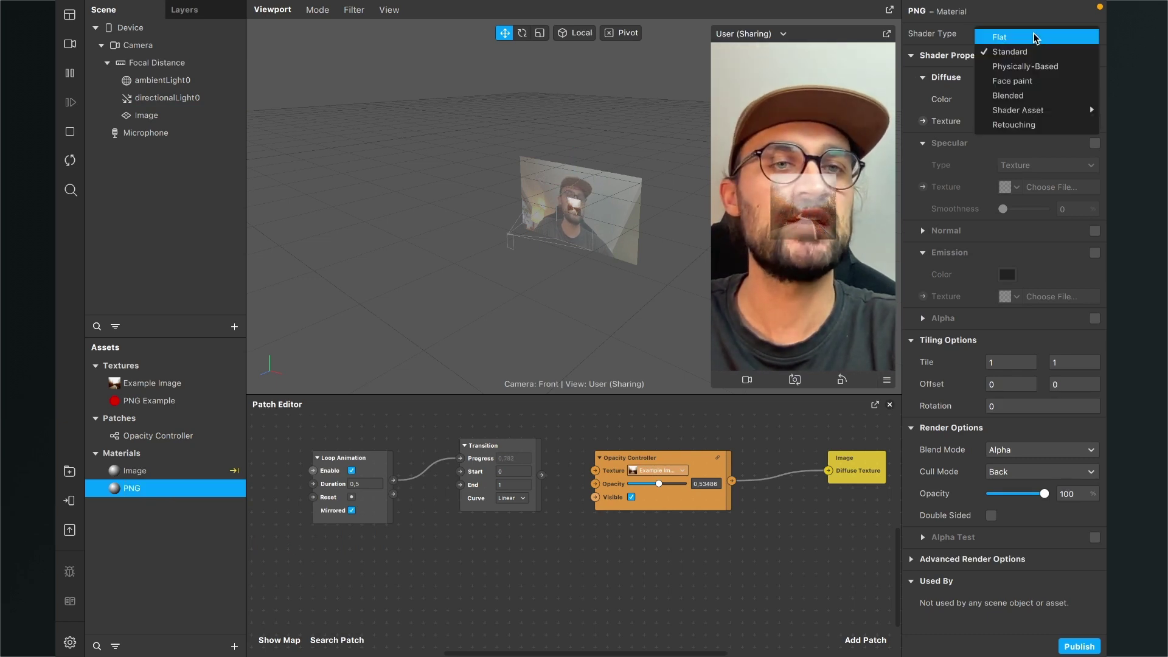
left_click(1027, 37)
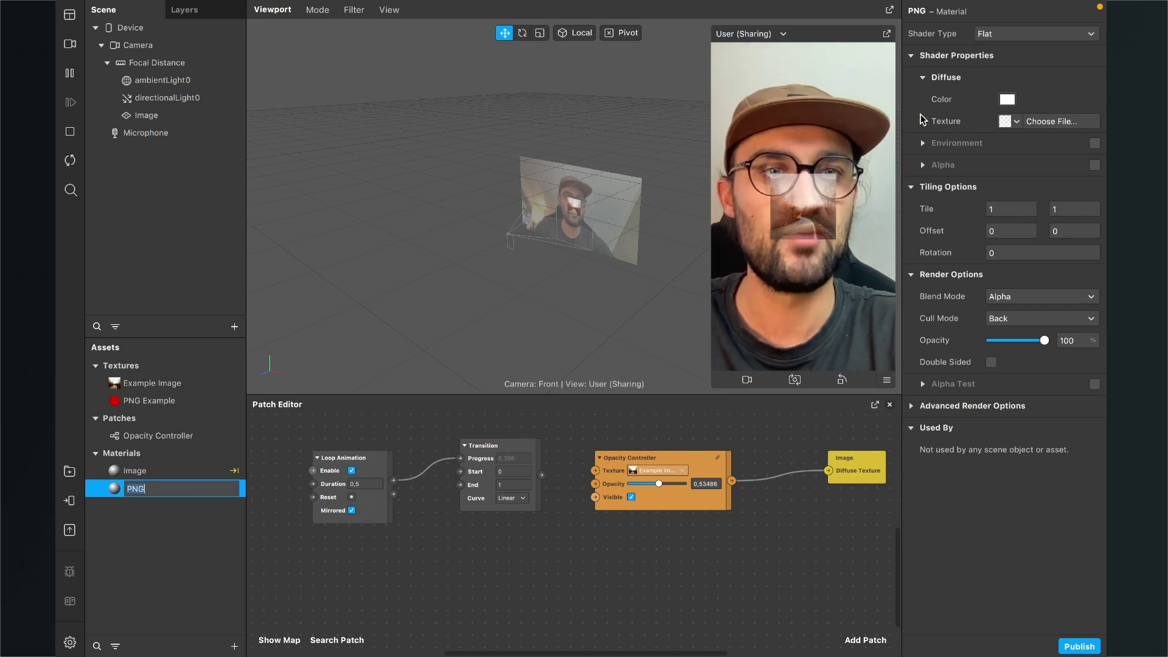
Create a patch for the PNG material's diffuse texture and place it below the Image patch.
left_click(923, 121)
left_click_drag(600, 529, 808, 553)
scroll(808, 549, "down", 2)
Add a second Opacity Controller patch ahead of the PNG patch and set its texture to PNG Example.
left_click(669, 463)
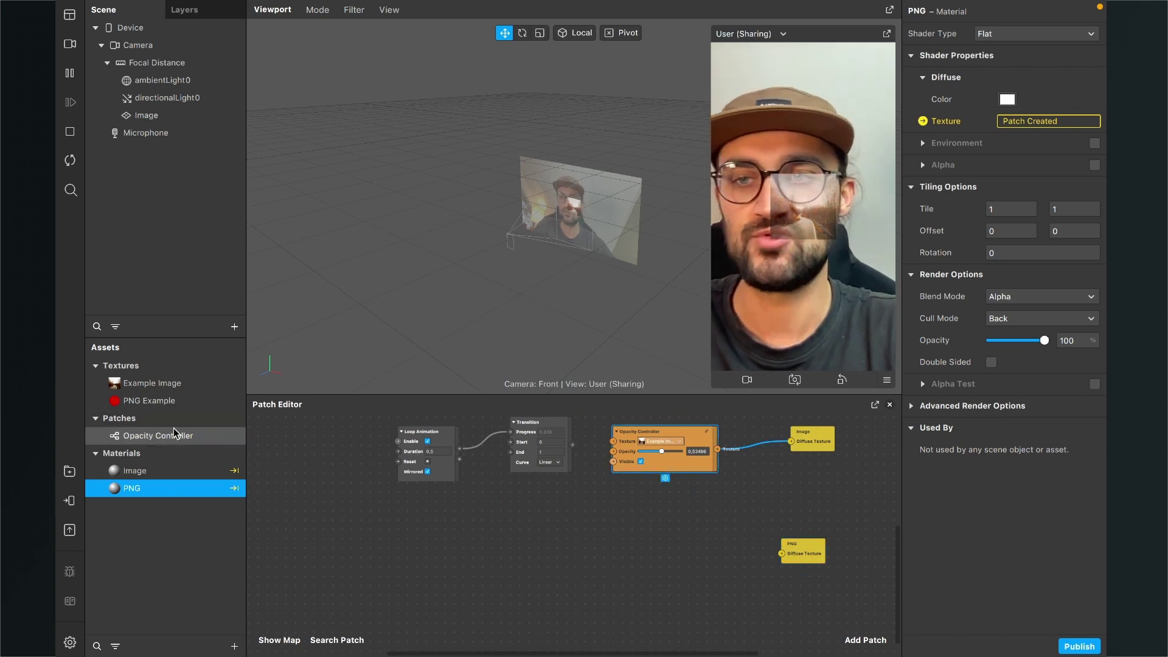
left_click_drag(173, 430, 648, 540)
scroll(648, 541, "up", 4)
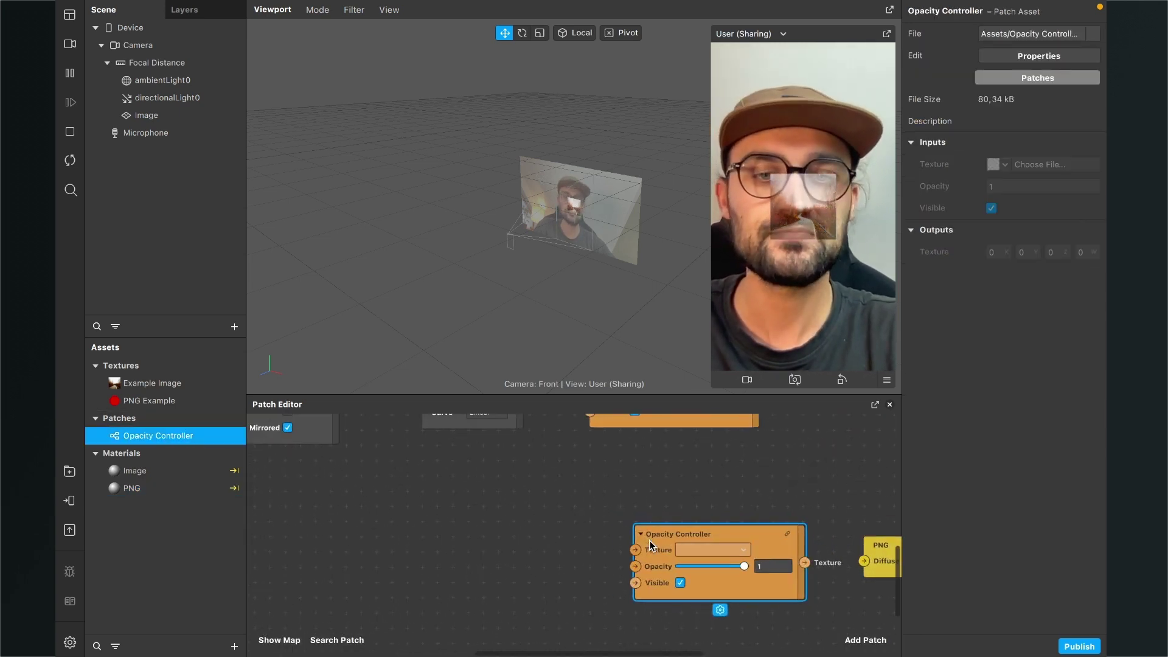
scroll(696, 526, "right", 3)
scroll(531, 510, "up", 2)
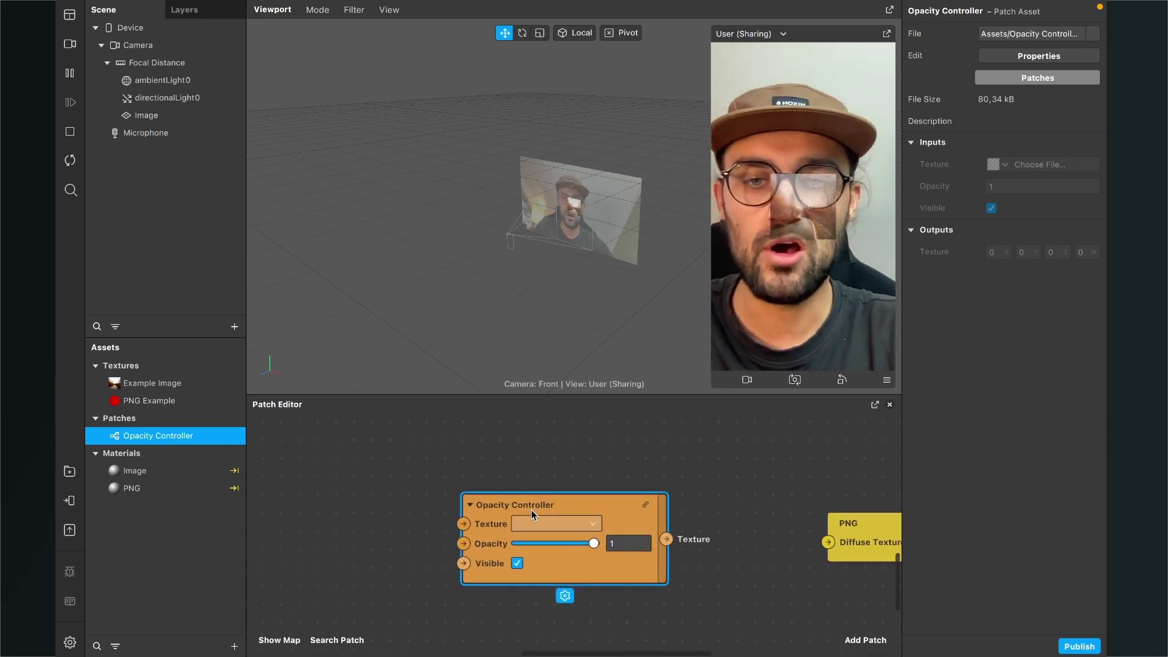
scroll(517, 539, "down", 1)
left_click(549, 505)
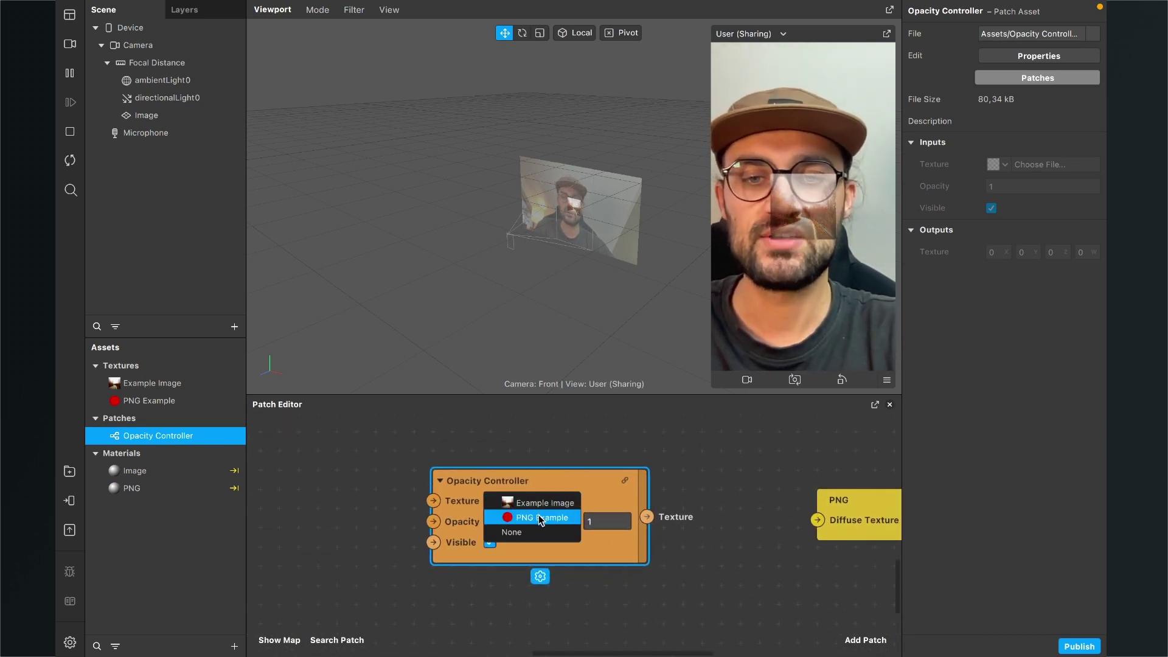
left_click(540, 518)
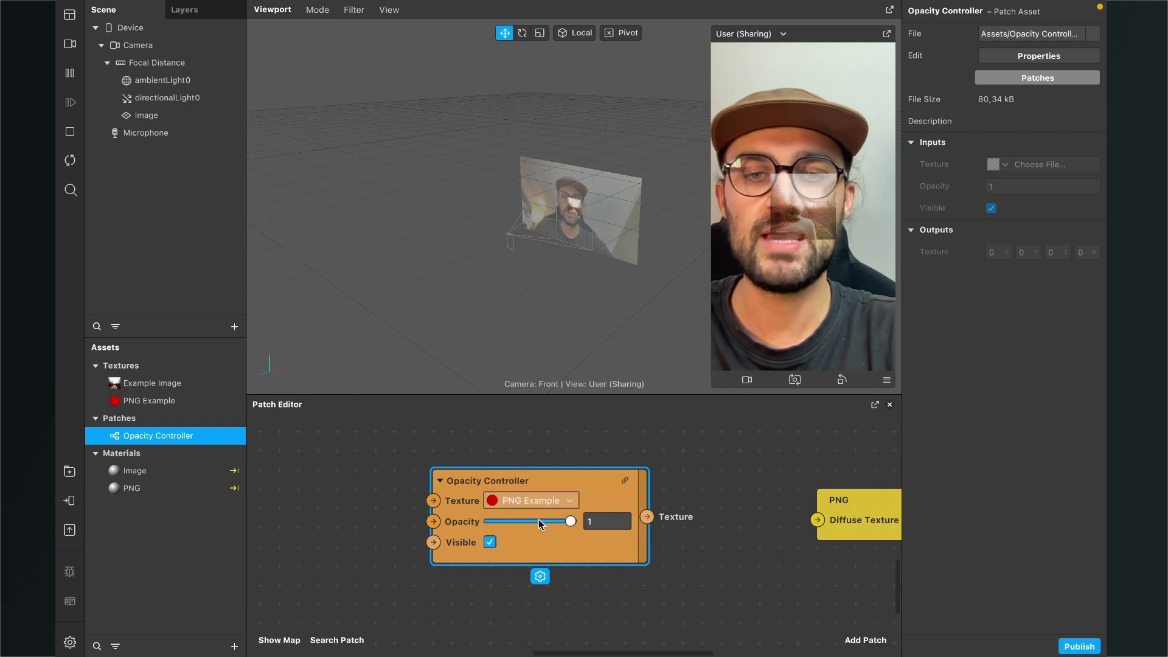
Insert a second plane into the scene under Focal Distance.
left_click(234, 327)
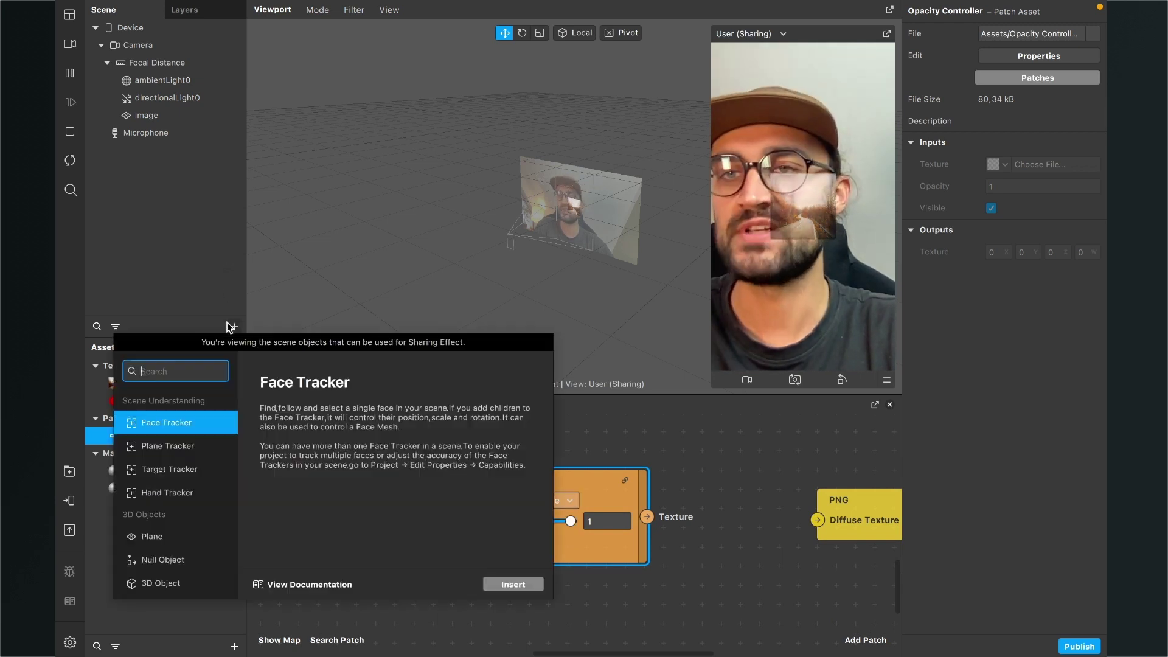
type("pla")
key("Return")
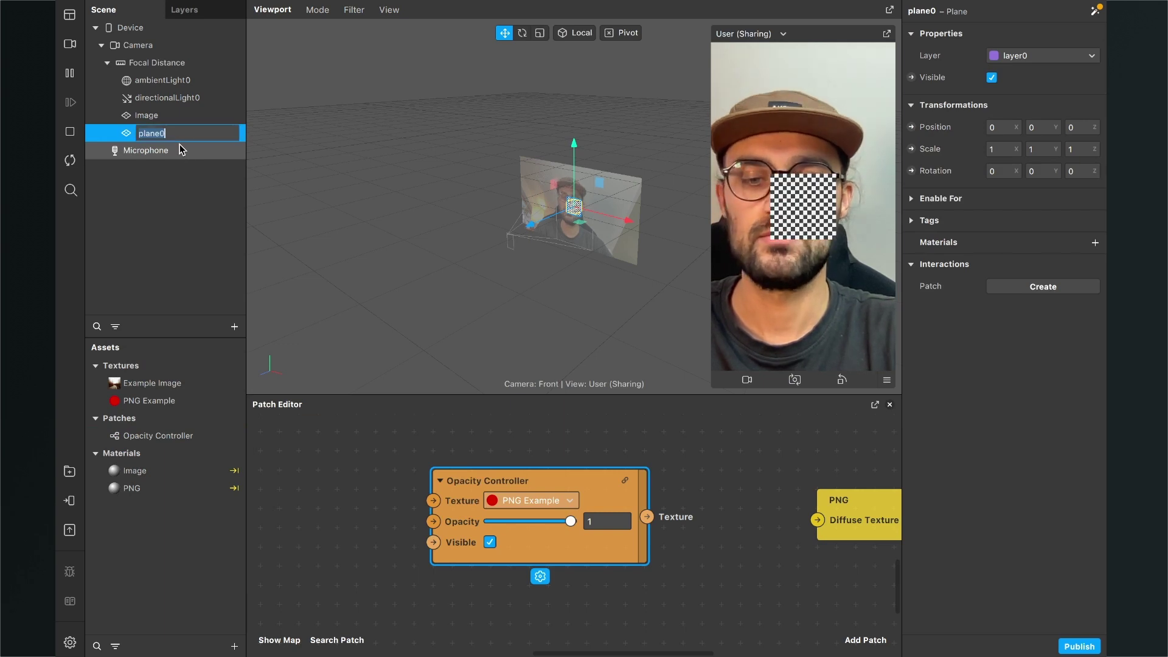
Rename the new plane as Graphic and assign the PNG material to it.
type("Graphic")
key("Return")
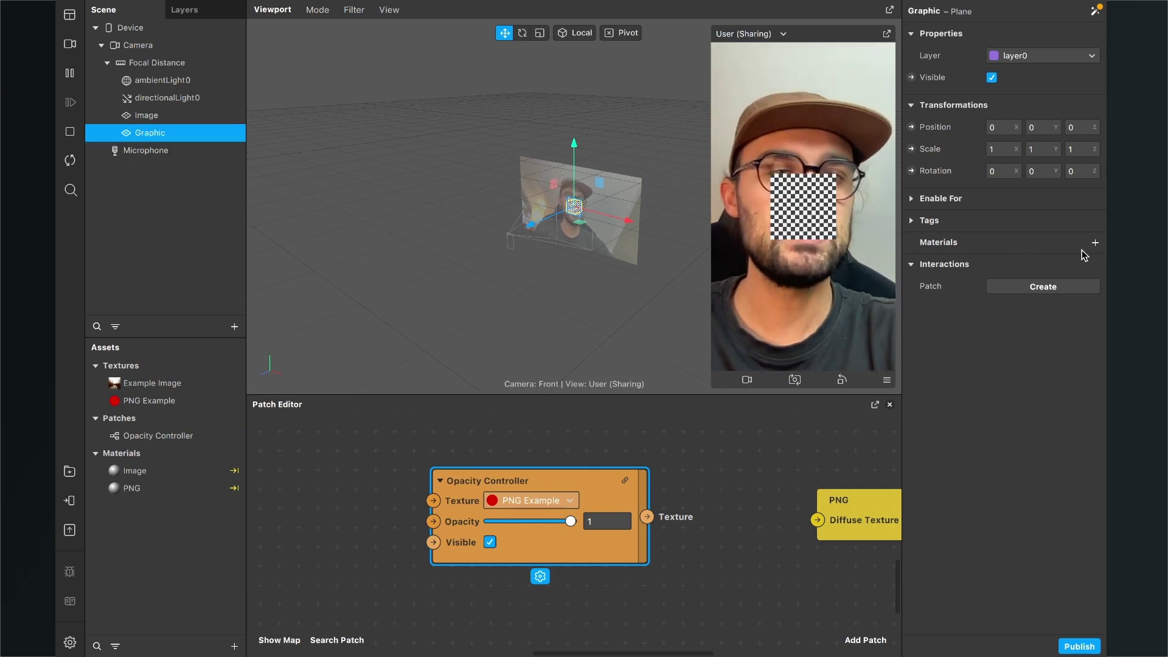
left_click(1095, 242)
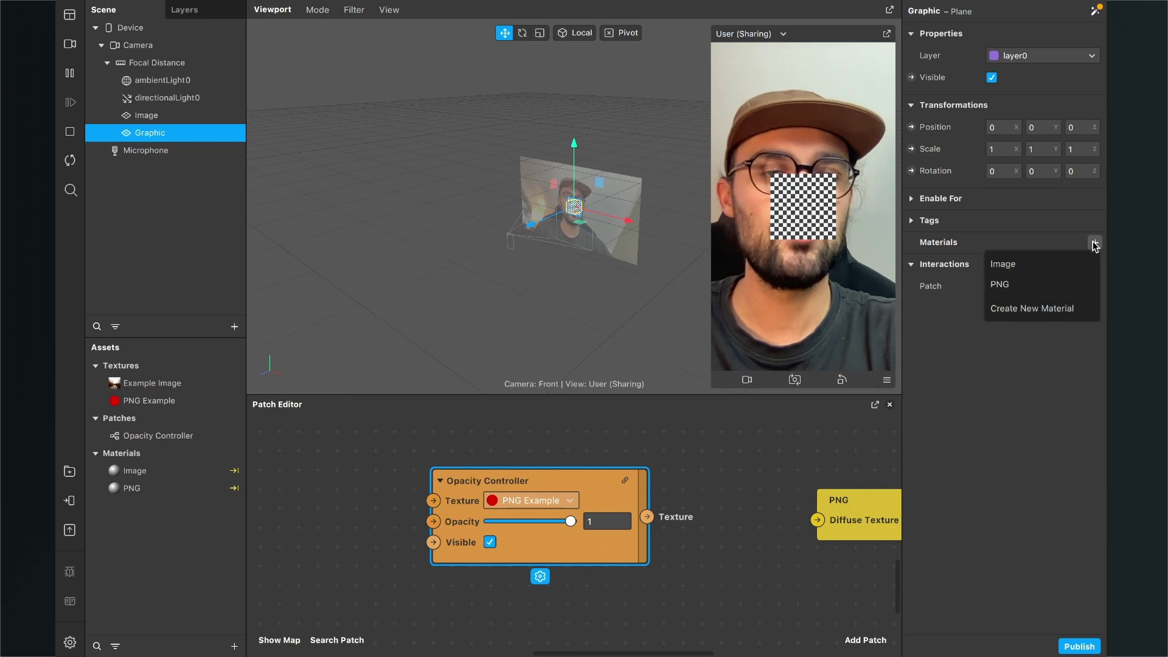
left_click(1005, 285)
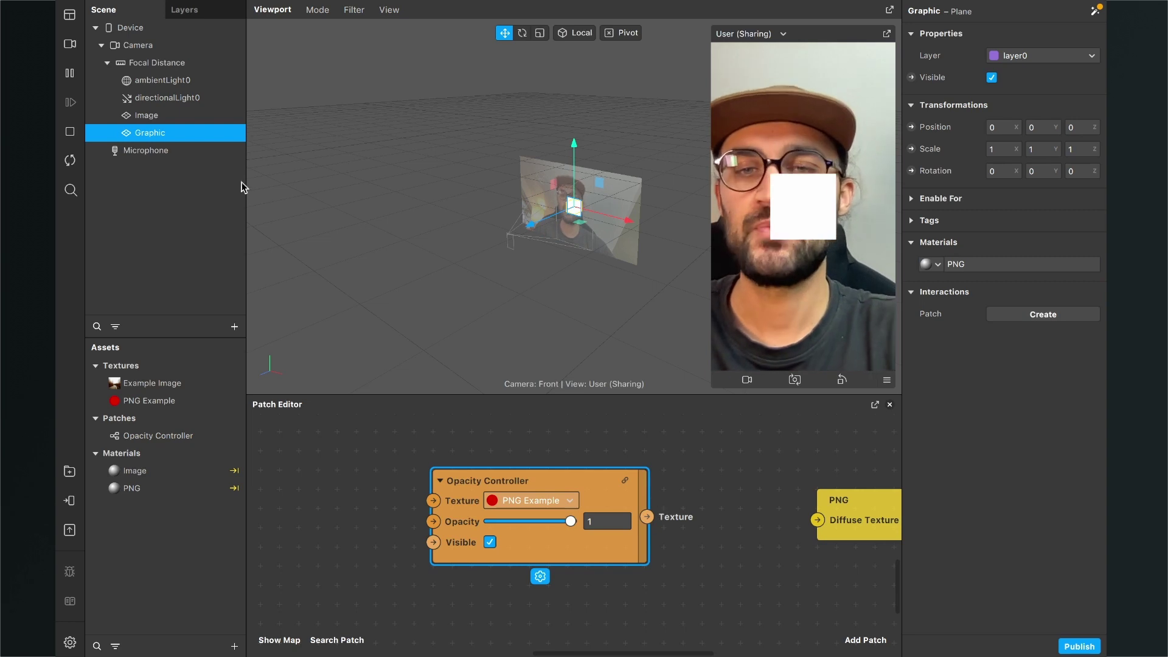
Lower the Graphic plane beneath the image plane and connect the PNG Example Opacity Controller's texture output to the PNG patch's diffuse texture.
left_click_drag(574, 149, 575, 168)
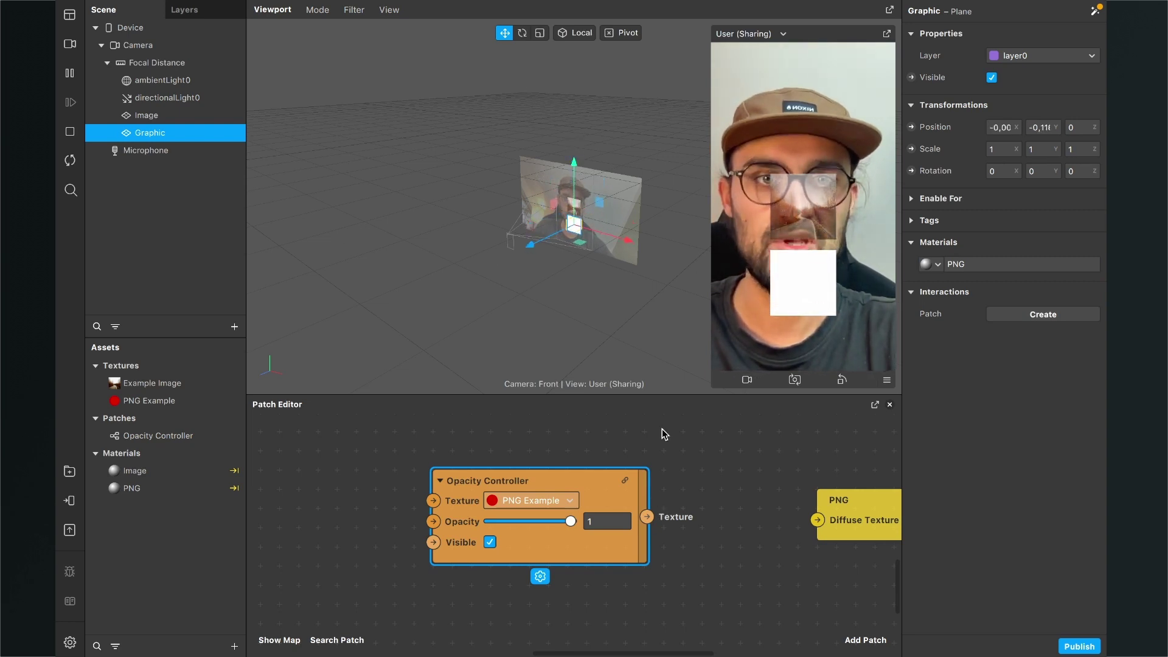
scroll(662, 429, "right", 3)
scroll(662, 429, "down", 1)
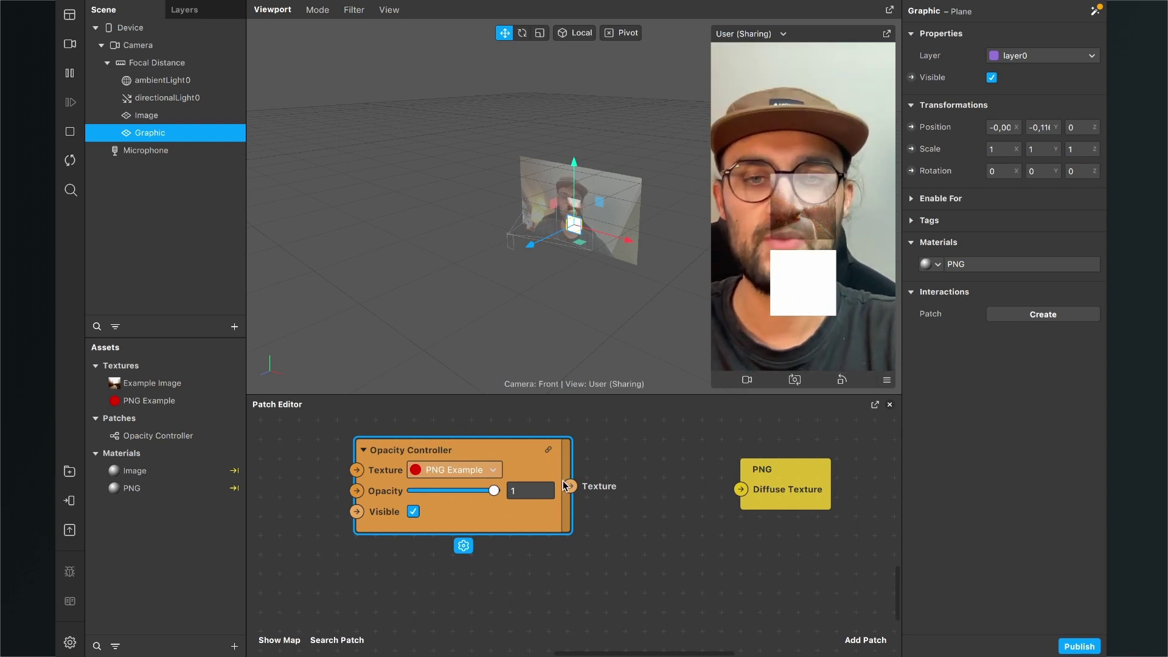
left_click_drag(570, 486, 741, 489)
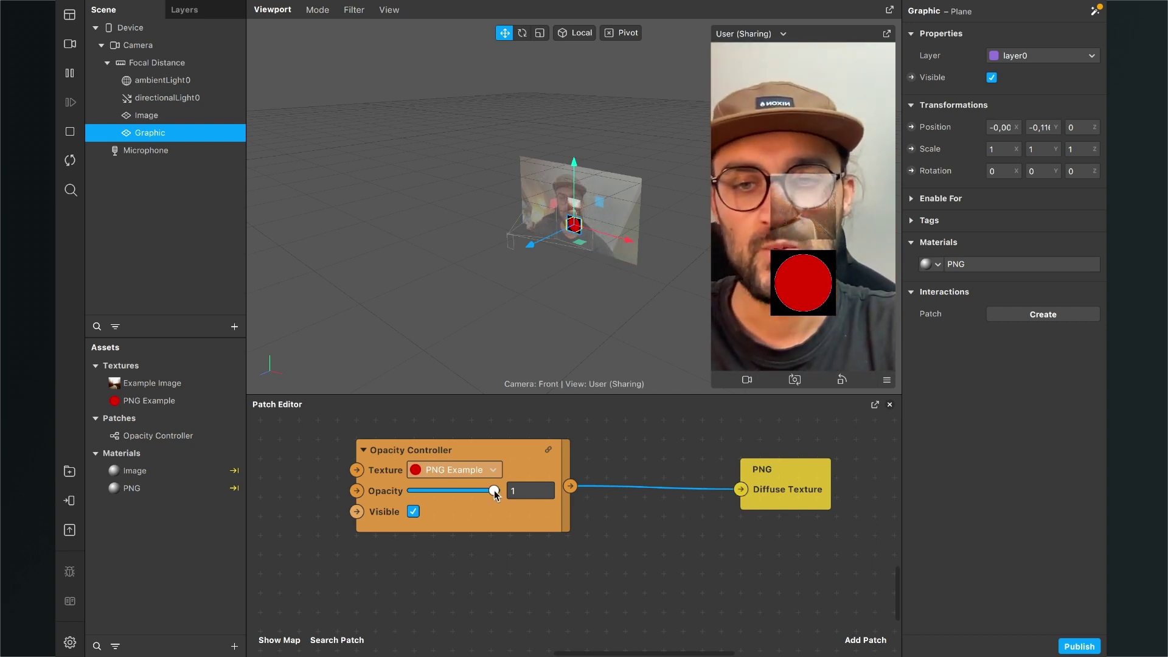
Test the opacity slider of the PNG Example Opacity Controller and return it to 1.
mouse_move(496, 494)
left_mouse_down()
mouse_move(451, 491)
mouse_move(494, 491)
left_mouse_up()
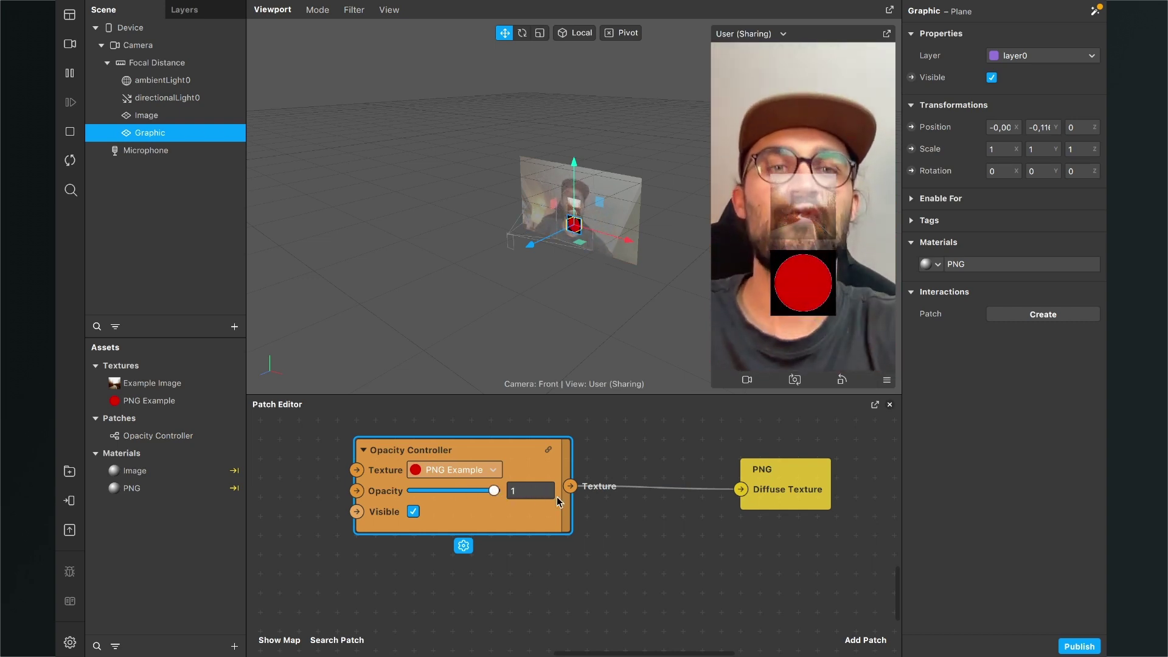
mouse_move(494, 490)
left_mouse_down()
mouse_move(464, 491)
mouse_move(494, 491)
left_mouse_up()
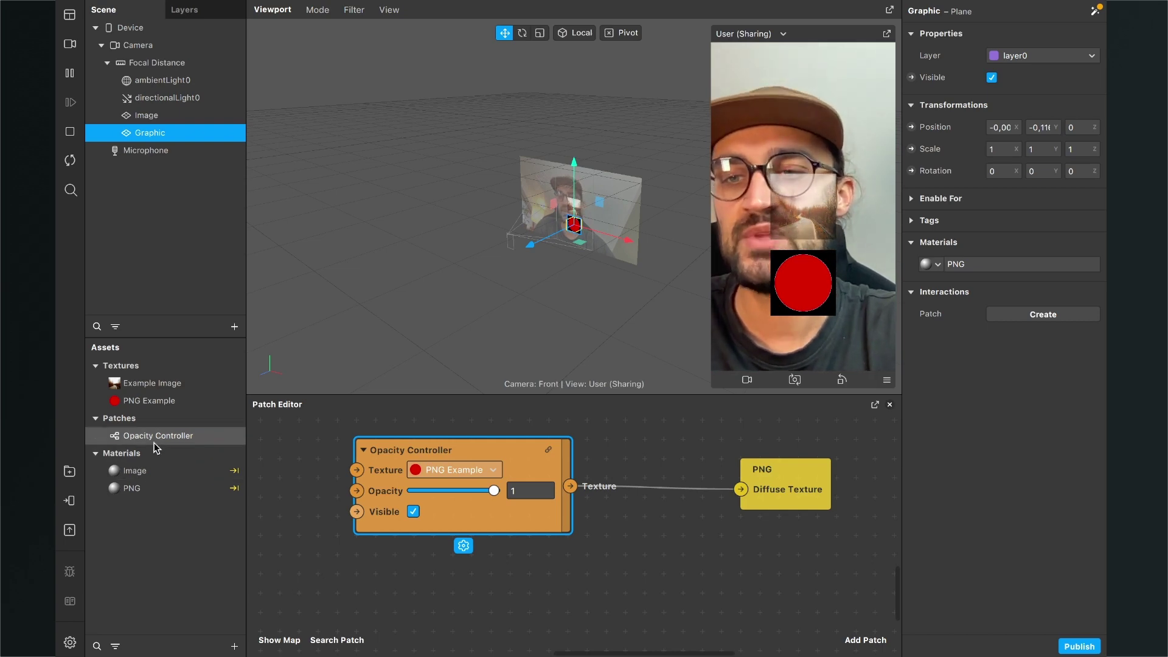
Enable Alpha on the PNG material and set its alpha texture to PNG Example.
left_click(148, 488)
left_click(148, 488)
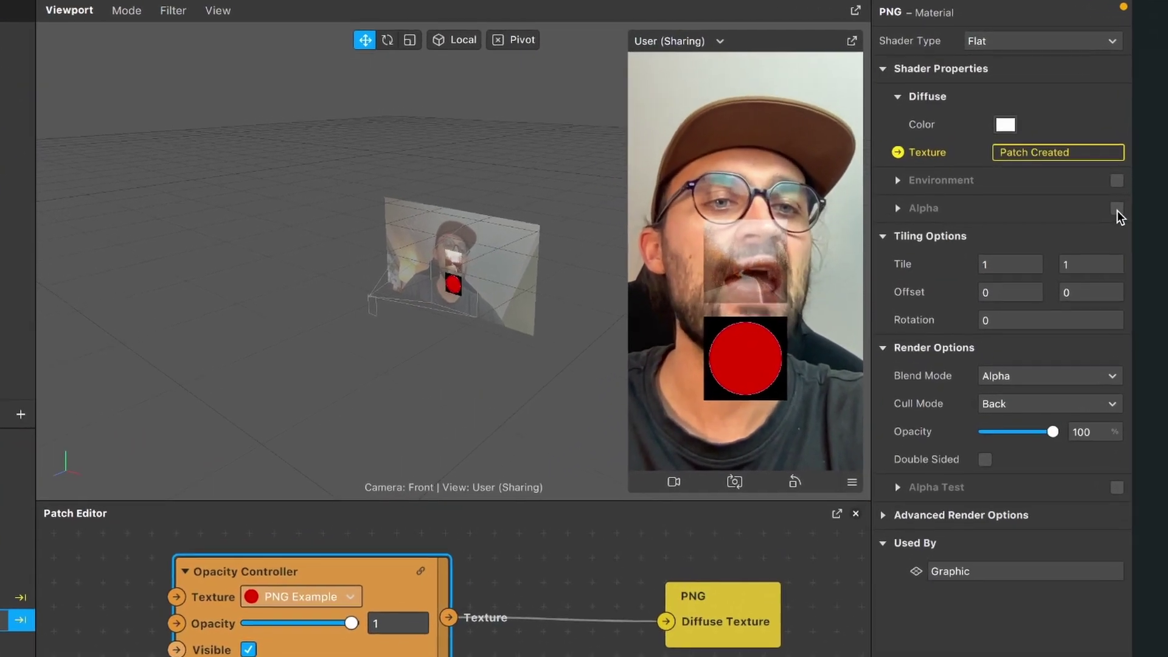
left_click(1105, 187)
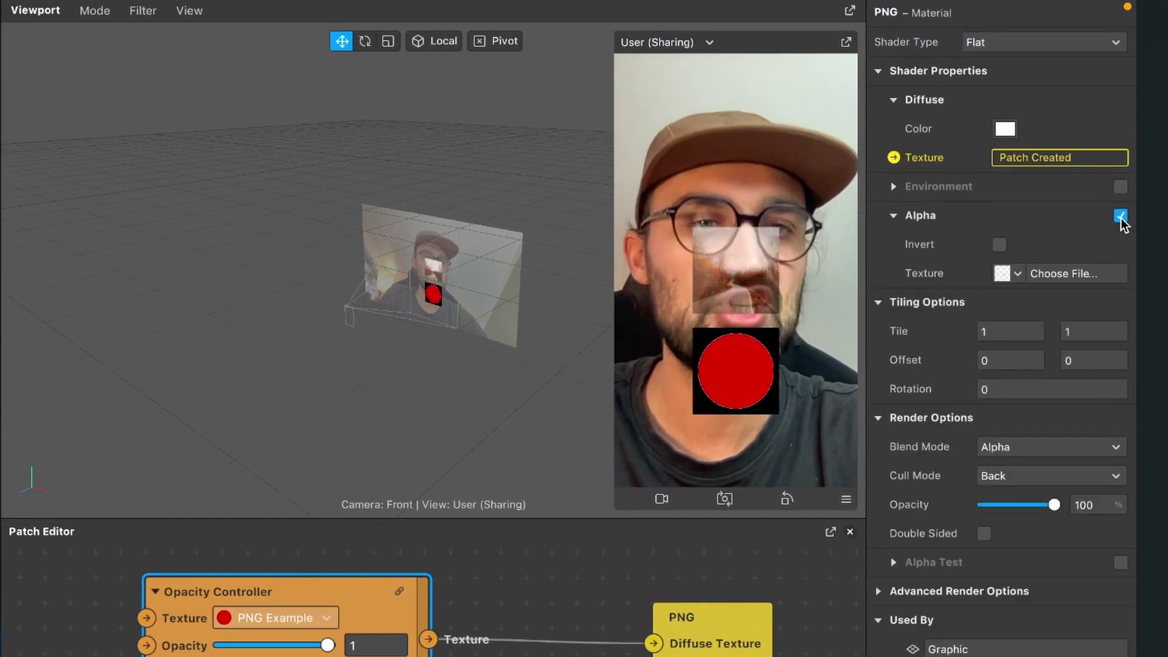
left_click(1002, 277)
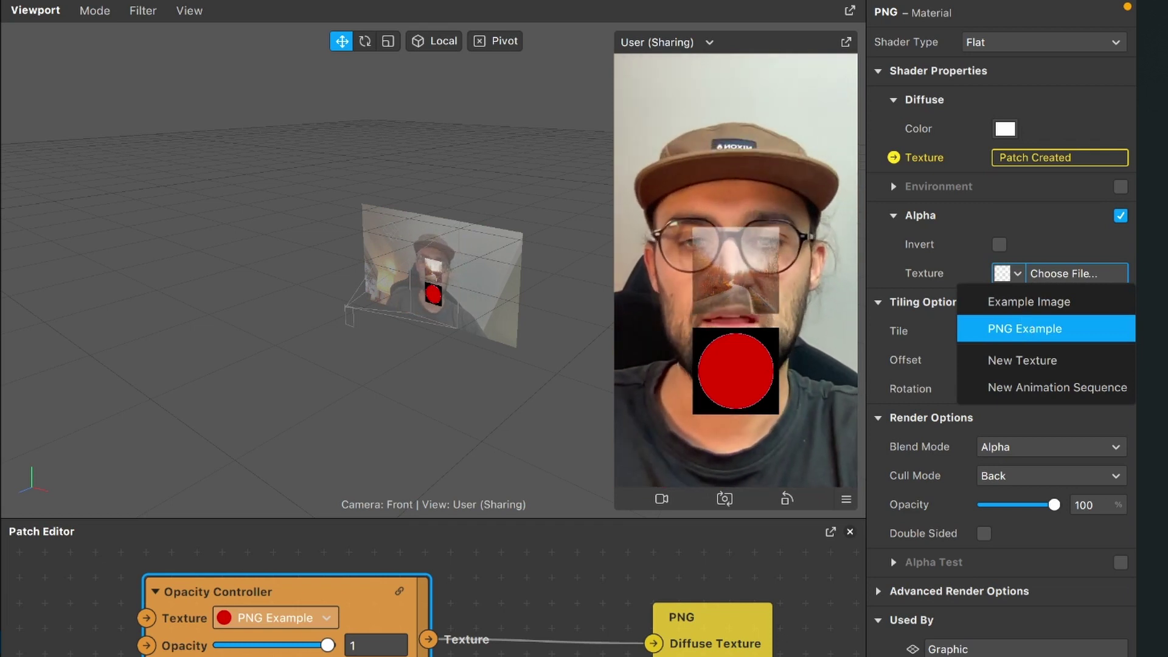
key("Up")
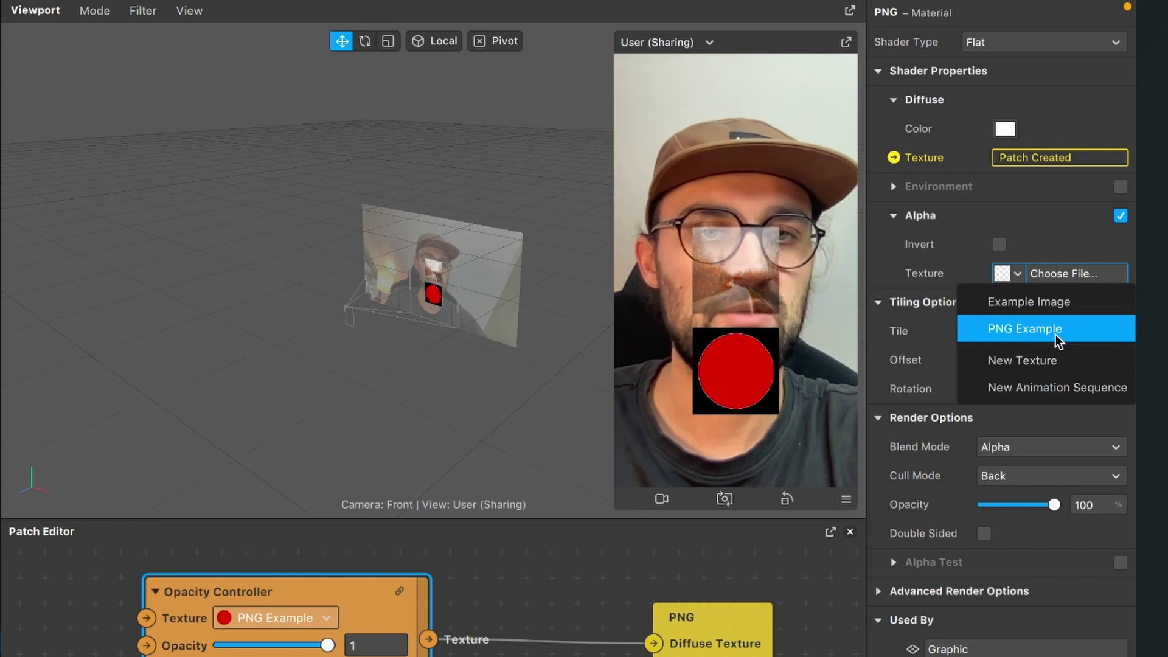
left_click(1035, 329)
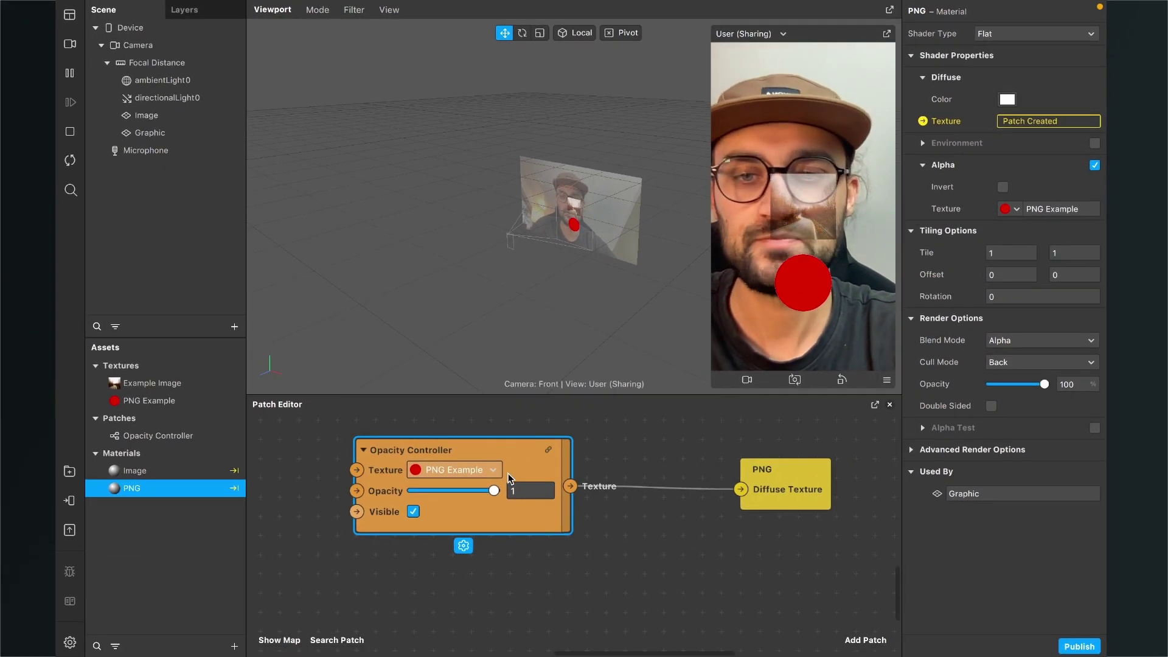
Move the Loop Animation and Transition patches beside the PNG's Opacity Controller and connect the Transition value to its opacity input.
left_click_drag(494, 490, 440, 498)
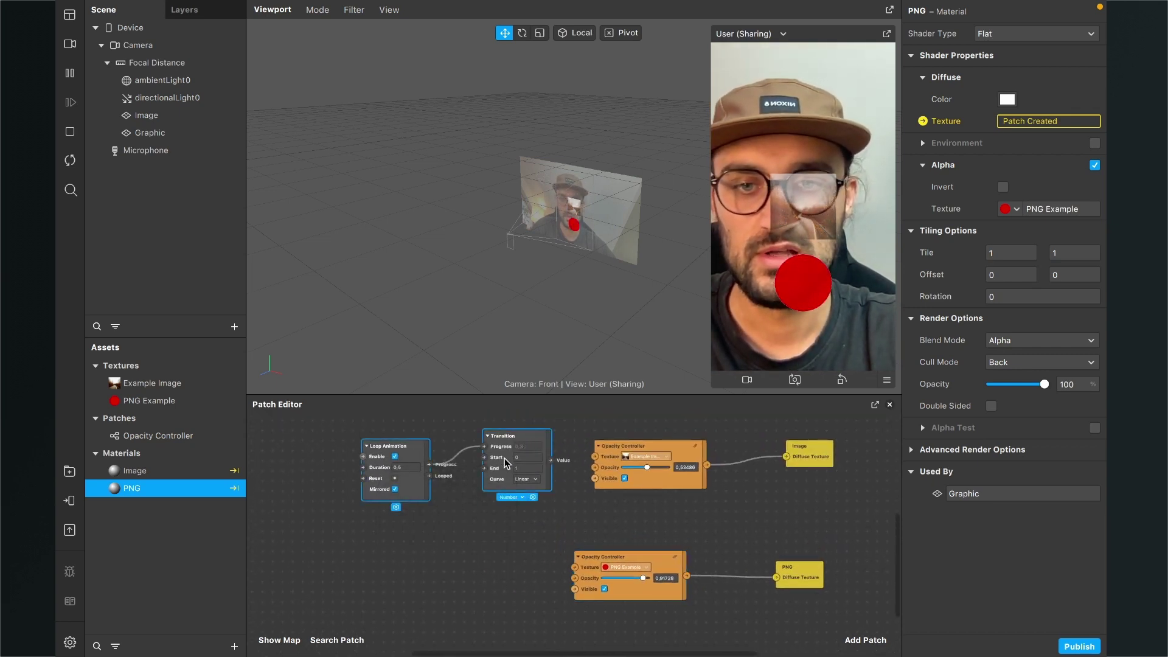
scroll(487, 551, "up", 3)
scroll(506, 551, "up", 5, "ctrl")
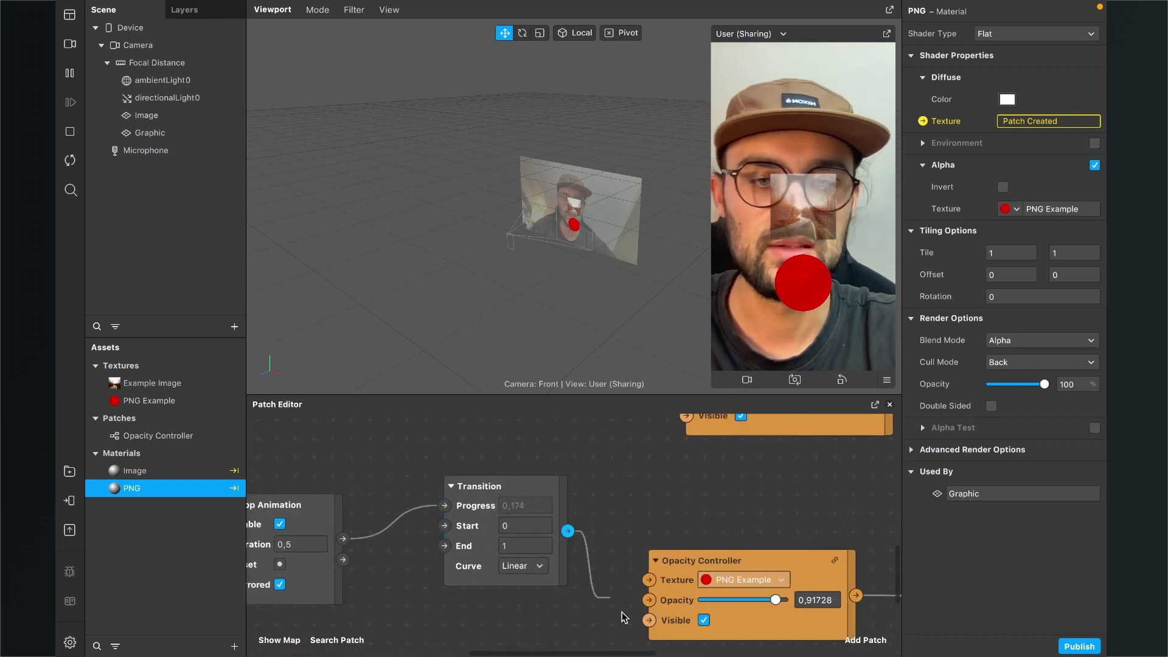
left_click_drag(622, 612, 649, 600)
Set the Loop Animation duration to 1.
scroll(626, 601, "left", 3)
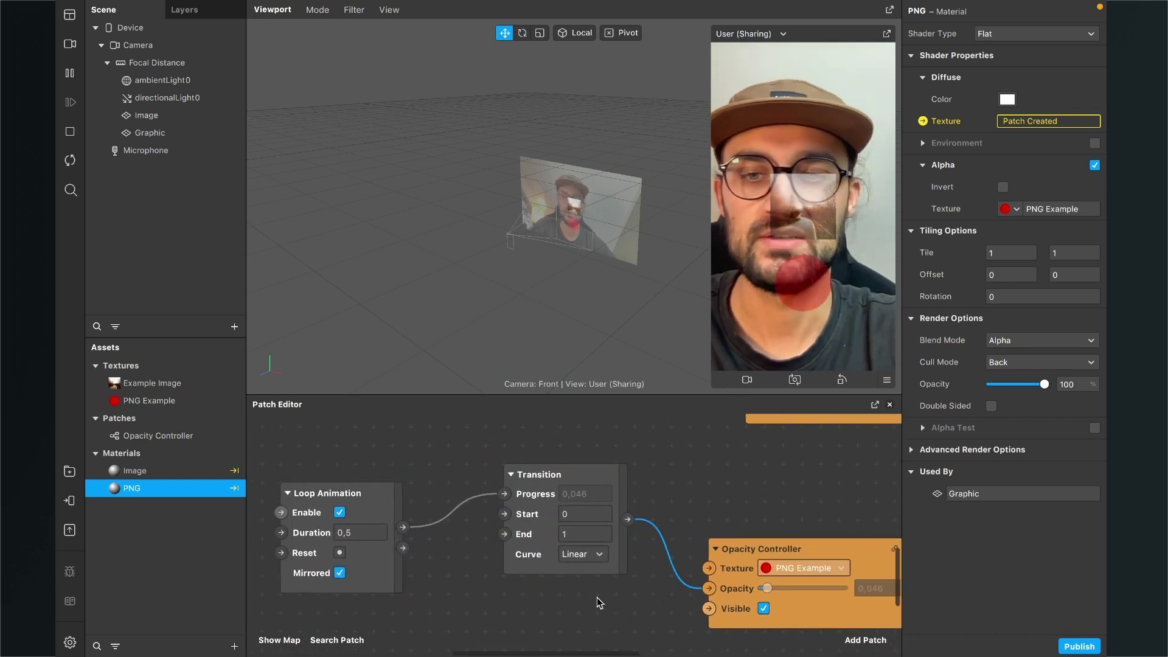
left_click(363, 533)
type("1")
key("Return")
scroll(574, 558, "down", 2, "ctrl")
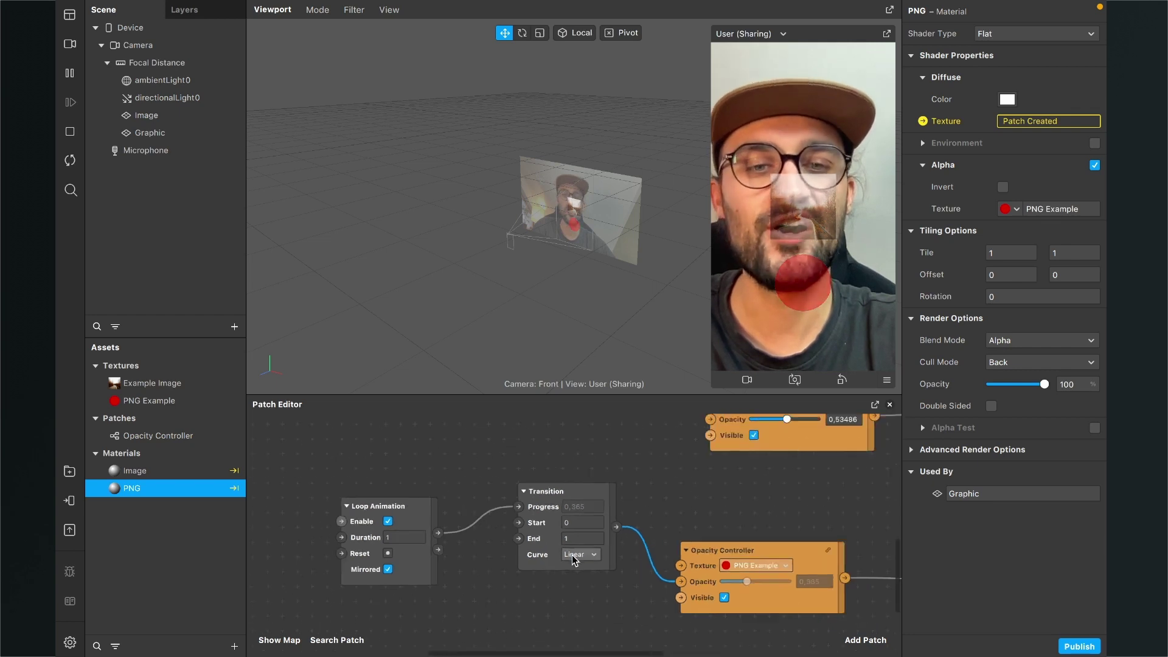
Align the PNG's Opacity Controller and the PNG material patch with the Image patches above them.
scroll(574, 559, "down", 2, "ctrl")
scroll(574, 559, "right", 3)
scroll(574, 559, "up", 2)
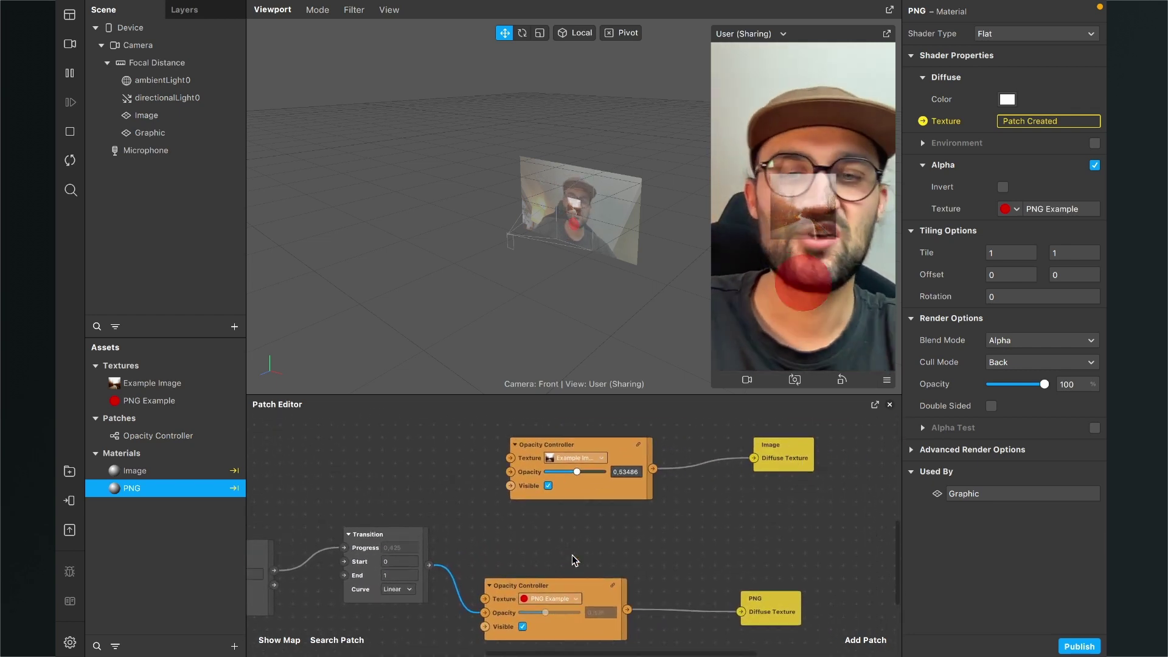
left_click_drag(536, 582, 560, 544)
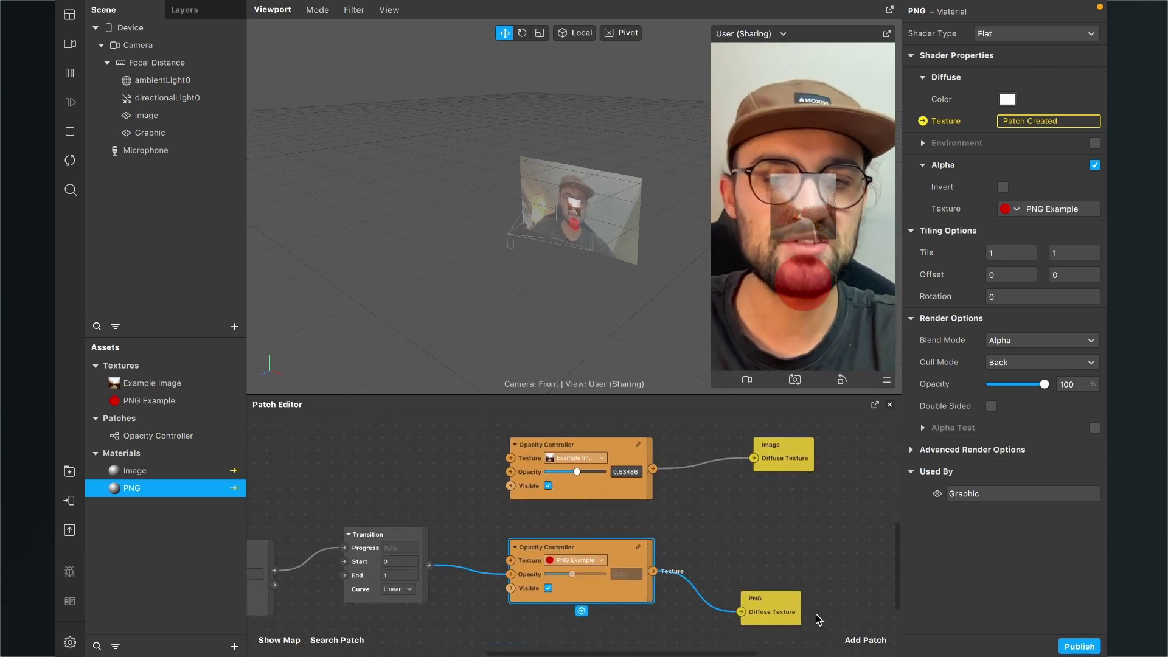
left_click_drag(778, 612, 802, 572)
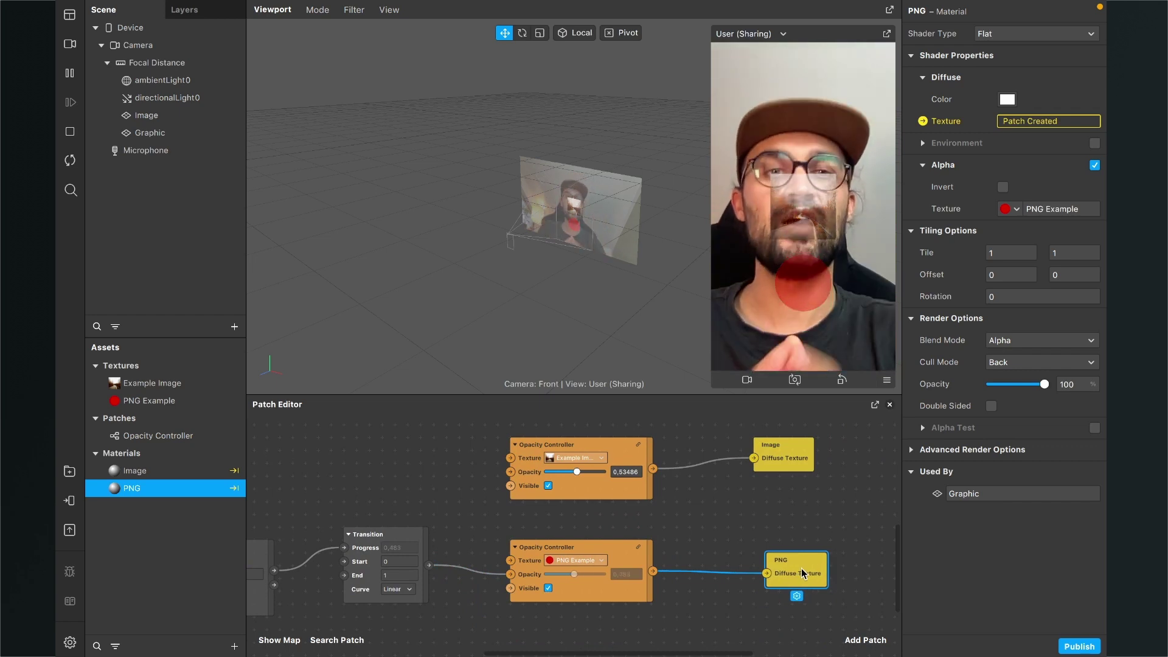